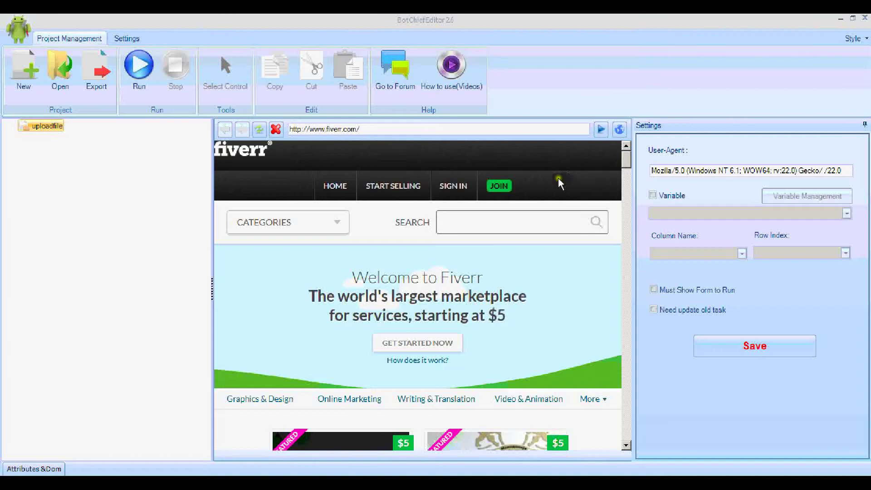
{"action": "left_click", "coordinate": [620, 131]}
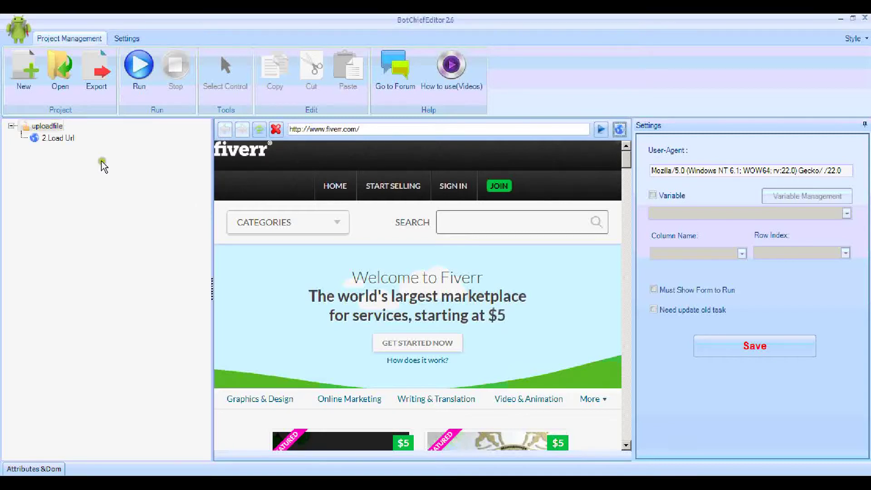
{"action": "left_click", "coordinate": [69, 138]}
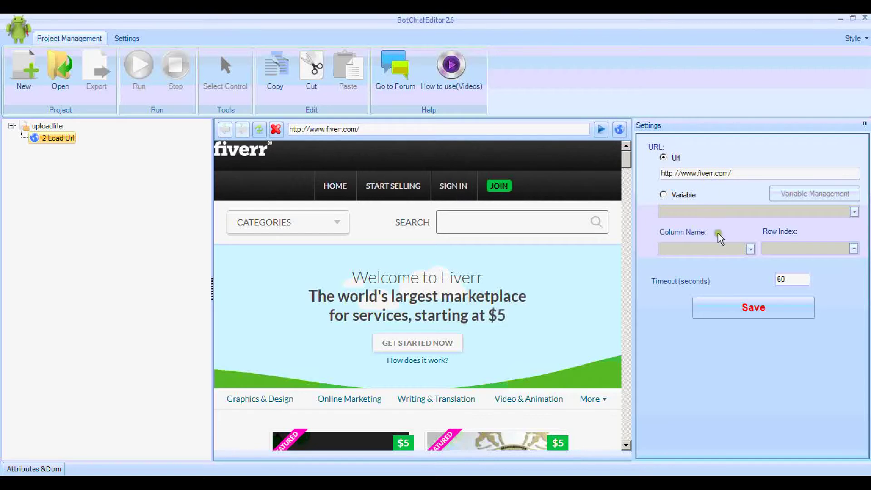
{"action": "left_click", "coordinate": [743, 308]}
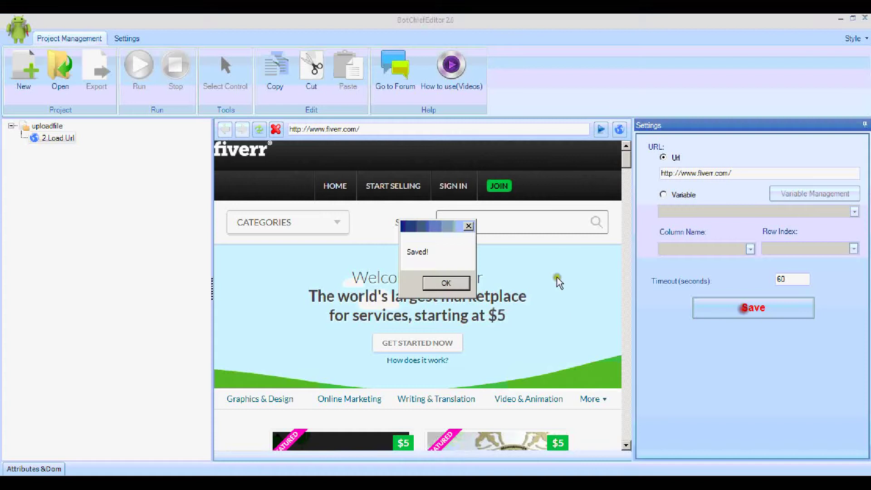
{"action": "left_click", "coordinate": [445, 284]}
{"action": "left_click", "coordinate": [186, 198]}
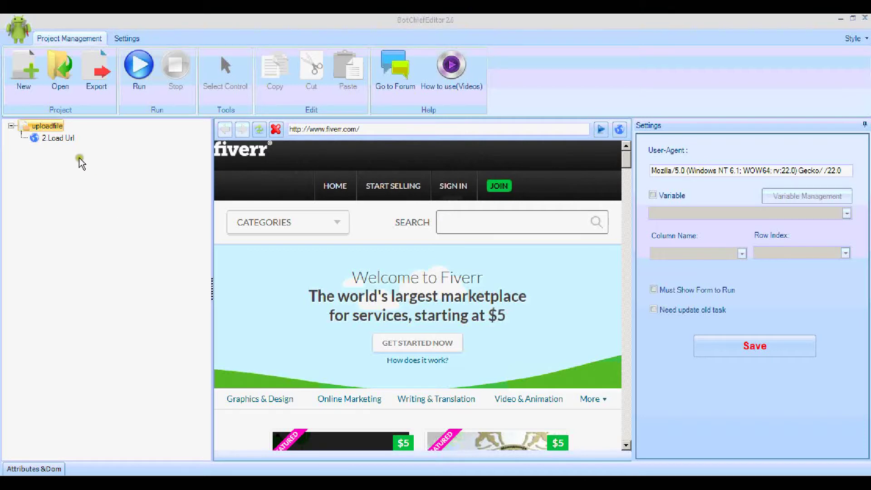
Step: Add a Control Operate action to the uploadfile bot and open its settings
{"action": "right_click", "coordinate": [56, 129]}
{"action": "mouse_move", "coordinate": [87, 135]}
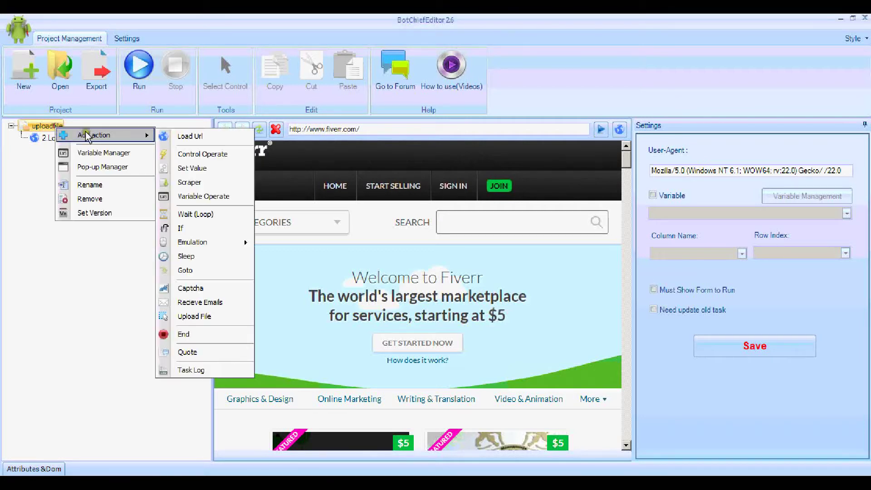
{"action": "left_click", "coordinate": [186, 154]}
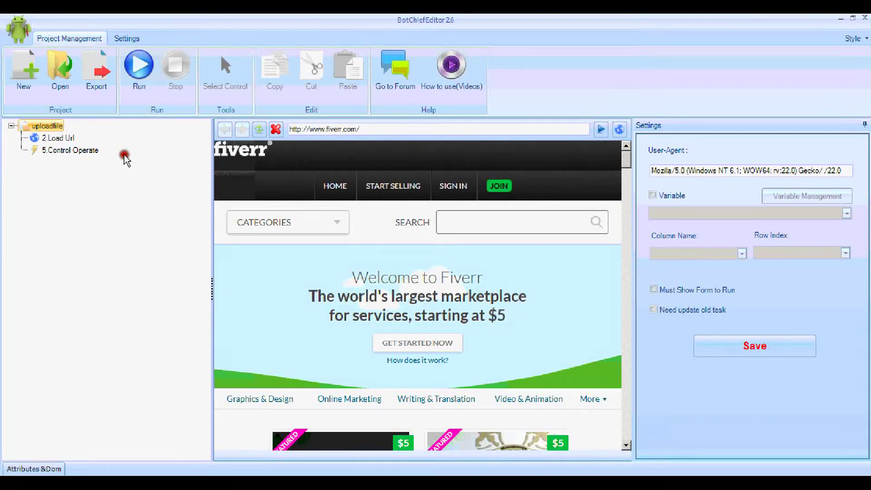
{"action": "left_click", "coordinate": [88, 151]}
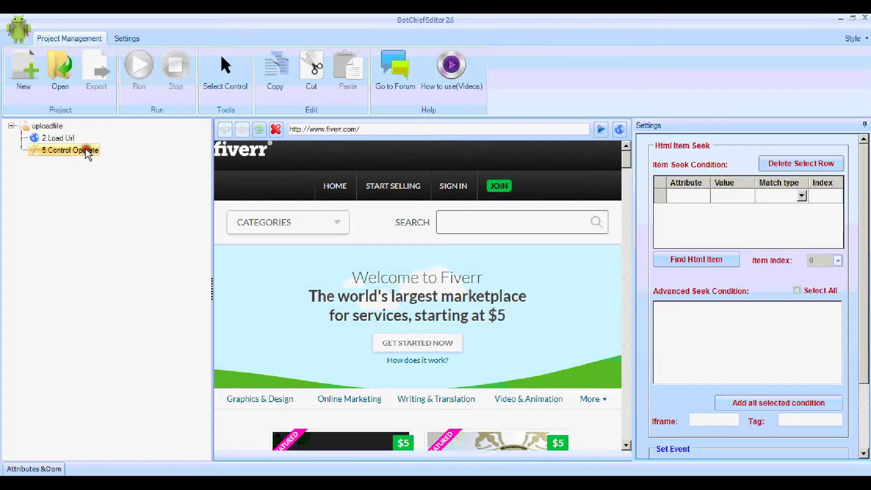
Step: Target Fiverr's SIGN IN link, confirm it is found, and save the click action
{"action": "left_click", "coordinate": [229, 87]}
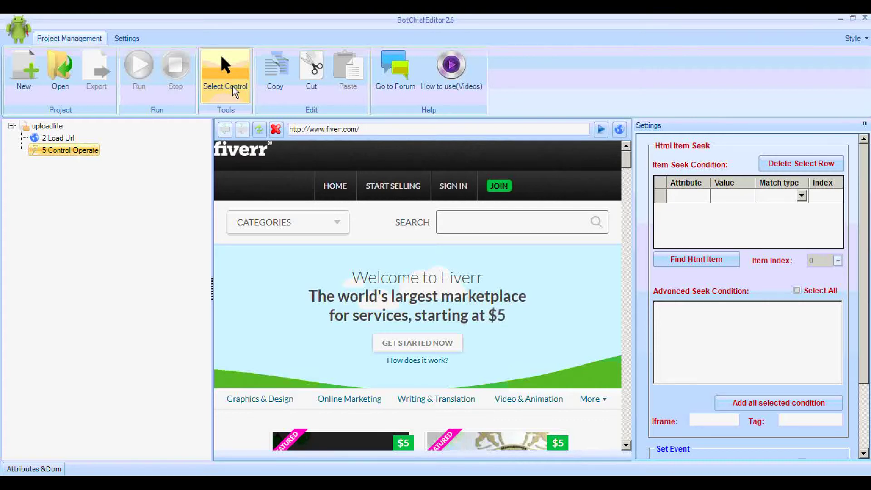
{"action": "right_click", "coordinate": [76, 154]}
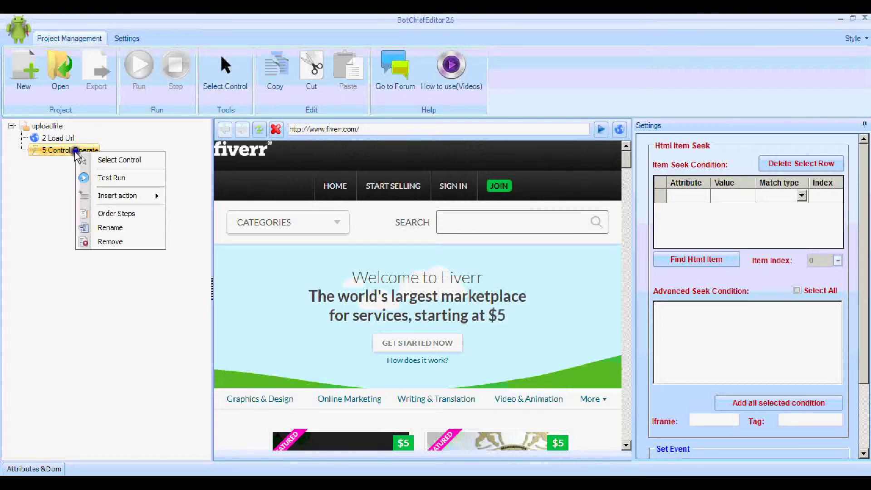
{"action": "left_click", "coordinate": [98, 160]}
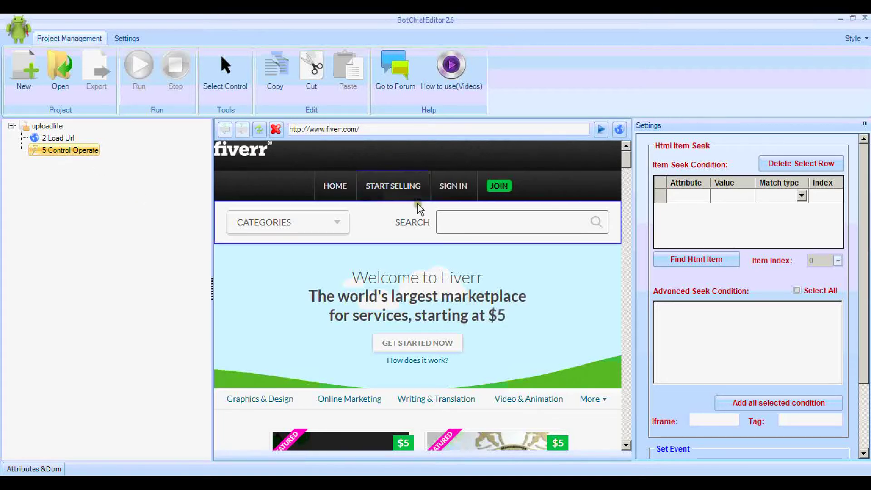
{"action": "left_click", "coordinate": [454, 198]}
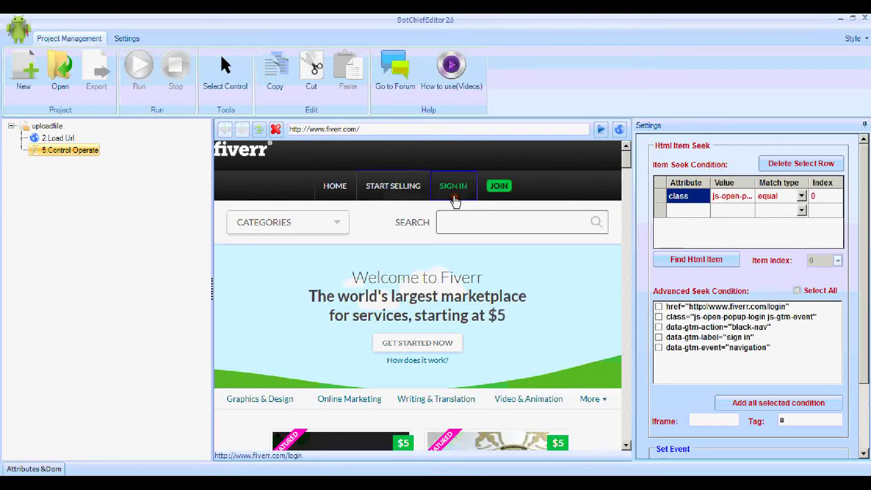
{"action": "left_click", "coordinate": [704, 260]}
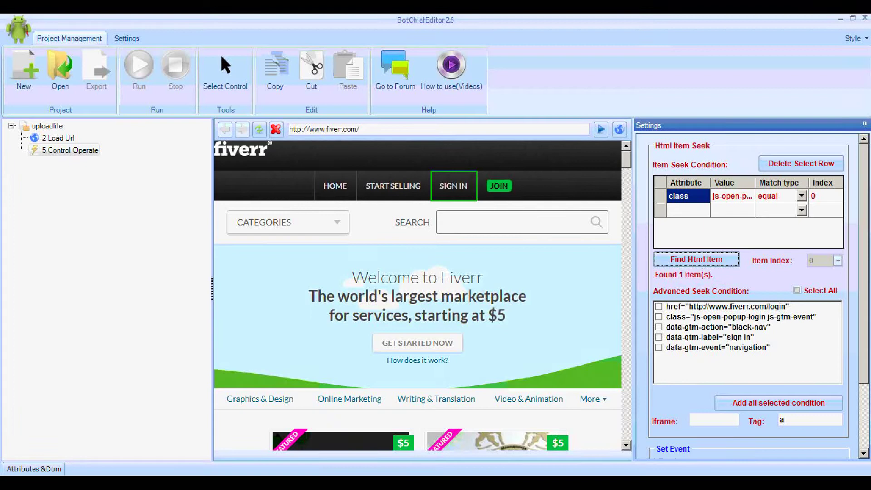
{"action": "left_click_drag", "start_coordinate": [867, 258], "coordinate": [783, 449]}
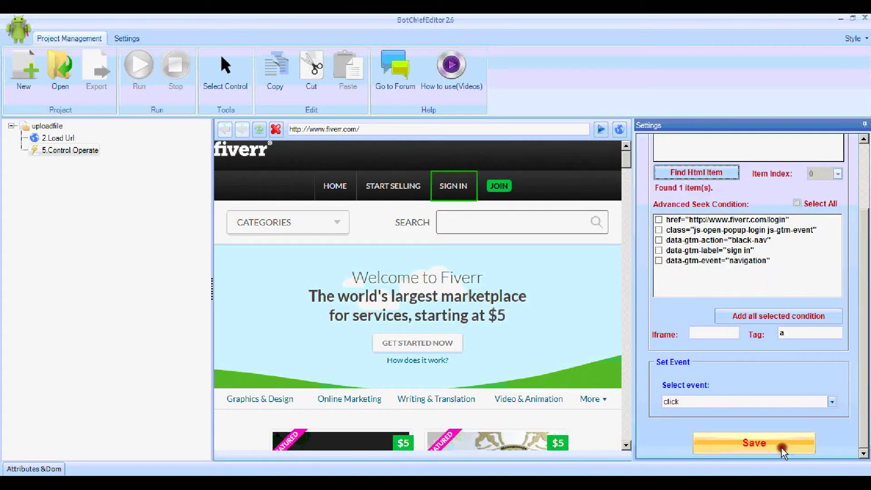
{"action": "left_click", "coordinate": [782, 448]}
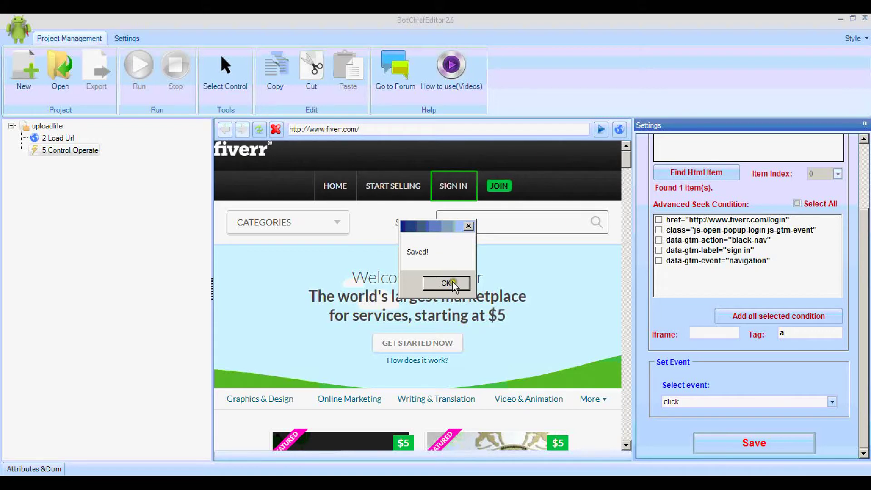
{"action": "left_click", "coordinate": [447, 283]}
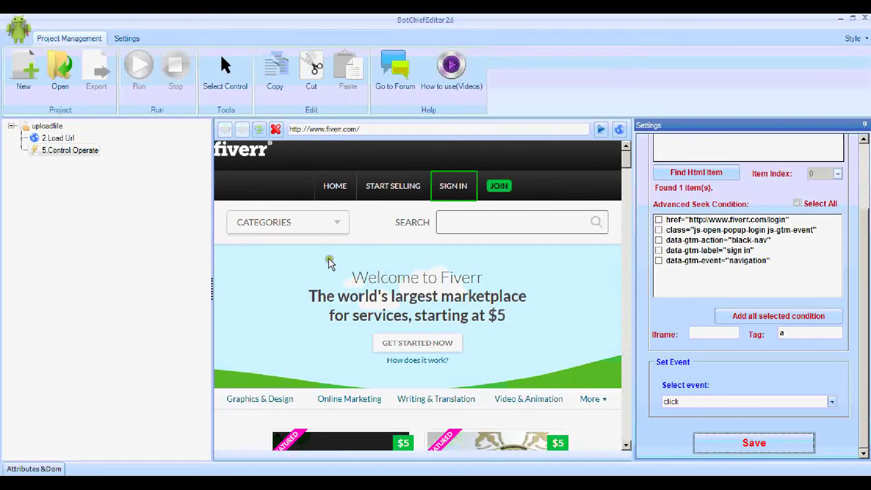
Step: Open Fiverr's login form and add two Set Value steps to the bot
{"action": "left_click", "coordinate": [450, 194]}
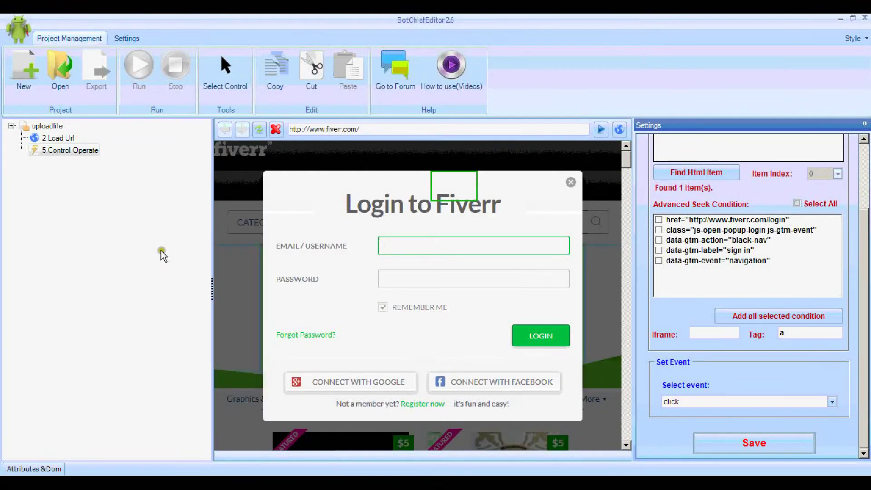
{"action": "right_click", "coordinate": [48, 128]}
{"action": "mouse_move", "coordinate": [70, 137]}
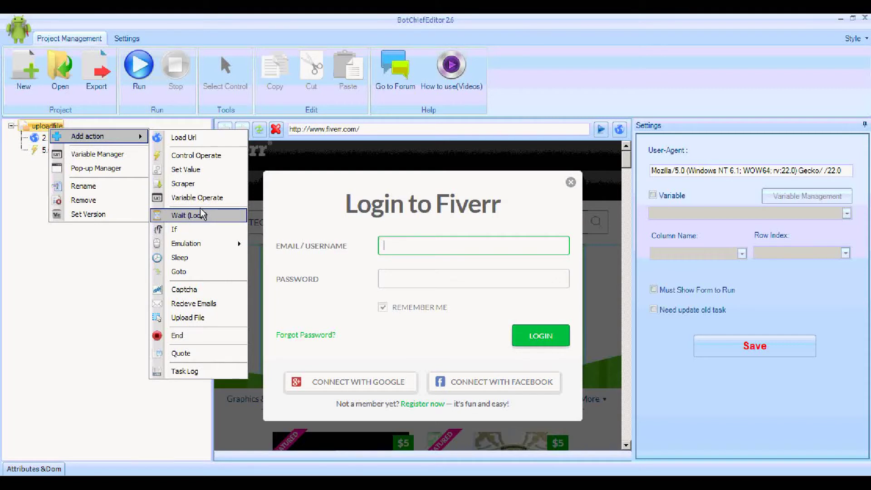
{"action": "left_click", "coordinate": [203, 214]}
{"action": "right_click", "coordinate": [52, 123]}
{"action": "mouse_move", "coordinate": [91, 135]}
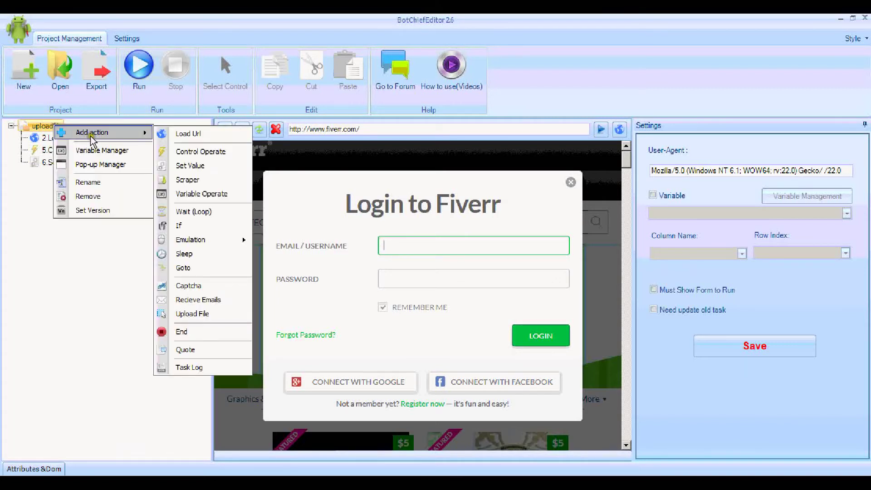
{"action": "left_click", "coordinate": [186, 166]}
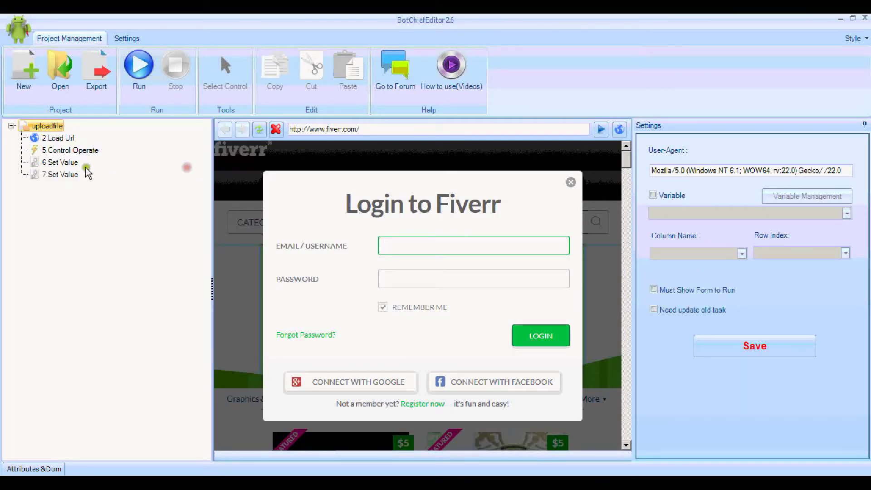
Step: Point the first Set Value step at the email/username field and confirm it is found
{"action": "left_click", "coordinate": [70, 162]}
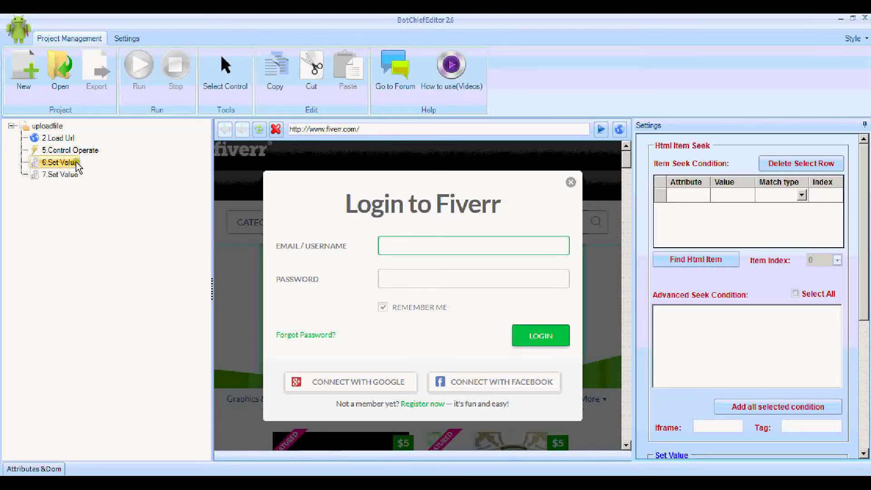
{"action": "left_click", "coordinate": [224, 92]}
{"action": "left_click", "coordinate": [397, 244]}
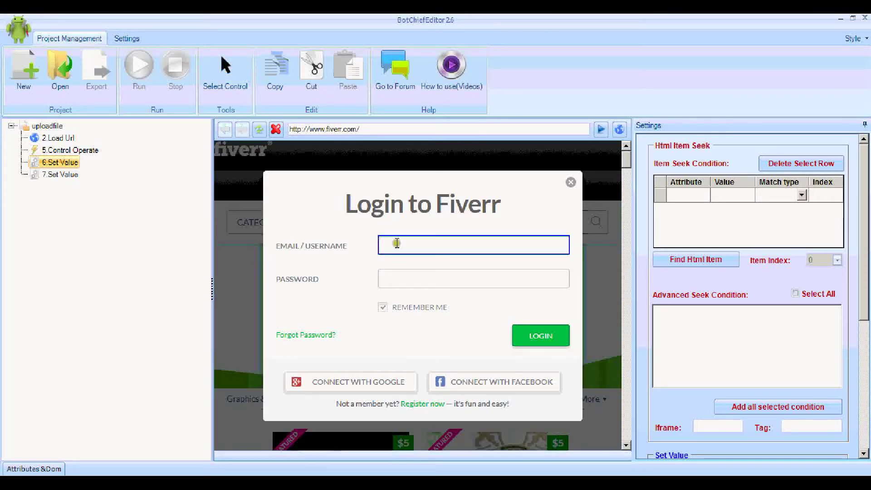
{"action": "left_click", "coordinate": [695, 271]}
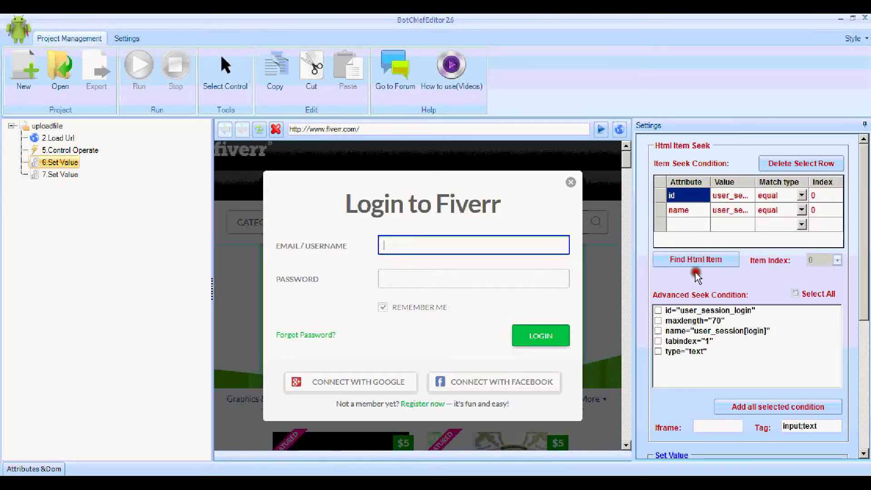
{"action": "left_click", "coordinate": [695, 261]}
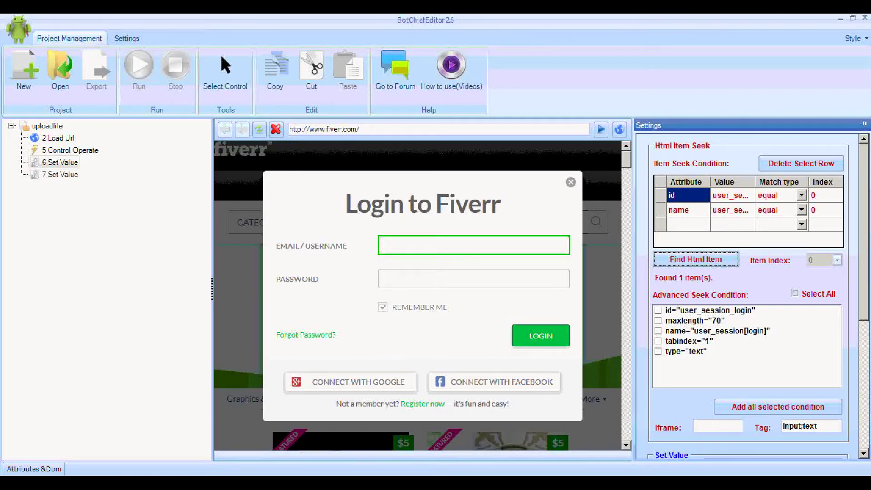
{"action": "scroll", "coordinate": [749, 295], "scroll_direction": "down", "scroll_amount": 3}
{"action": "scroll", "coordinate": [728, 393], "scroll_direction": "down", "scroll_amount": 1}
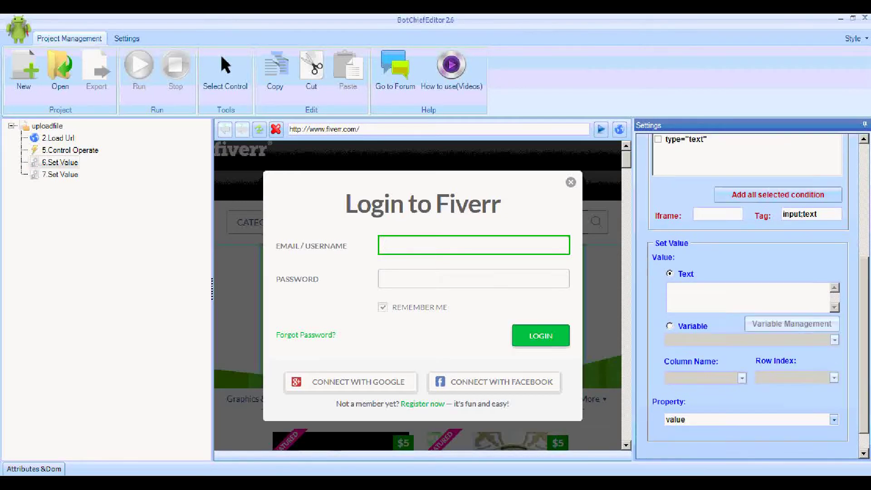
{"action": "scroll", "coordinate": [728, 393], "scroll_direction": "up", "scroll_amount": 2}
Step: Paste the account username as the step's value and save it
{"action": "left_click", "coordinate": [728, 393]}
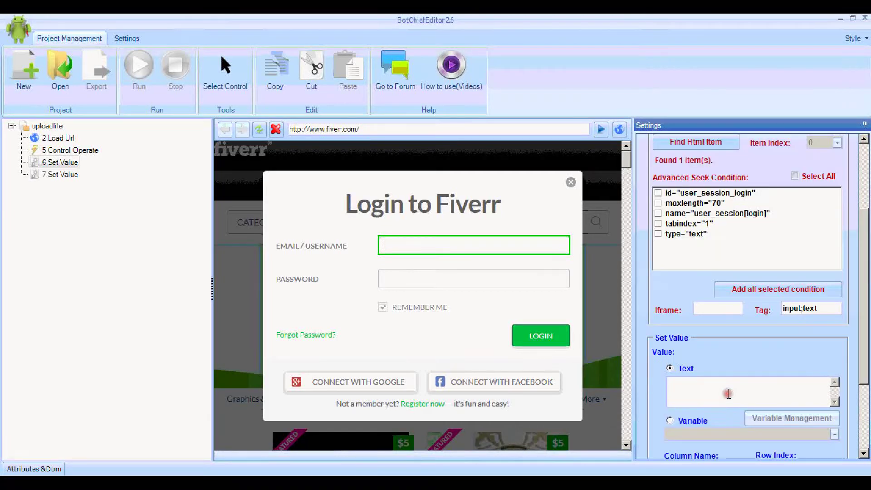
{"action": "scroll", "coordinate": [783, 445], "scroll_direction": "down", "scroll_amount": 2}
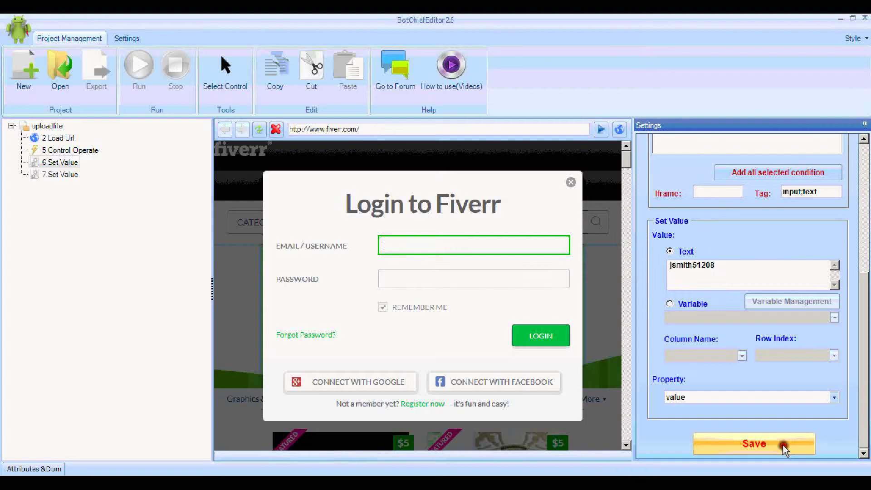
{"action": "left_click", "coordinate": [782, 445]}
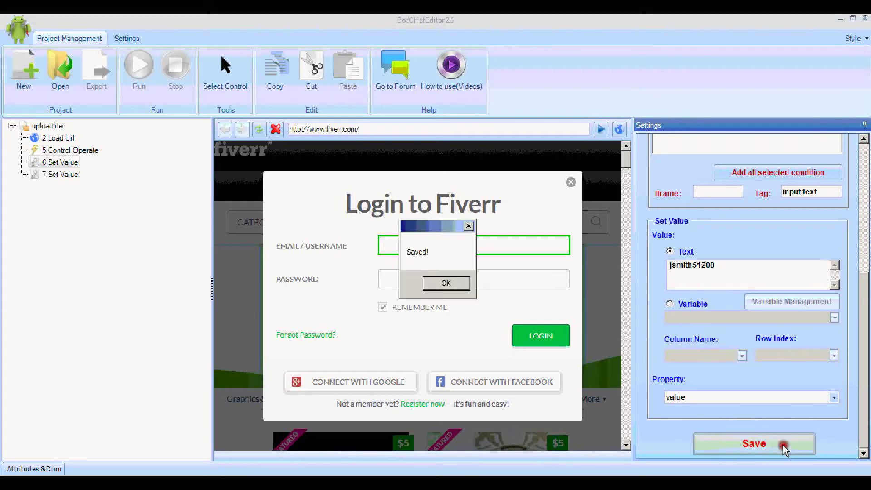
{"action": "left_click", "coordinate": [460, 283]}
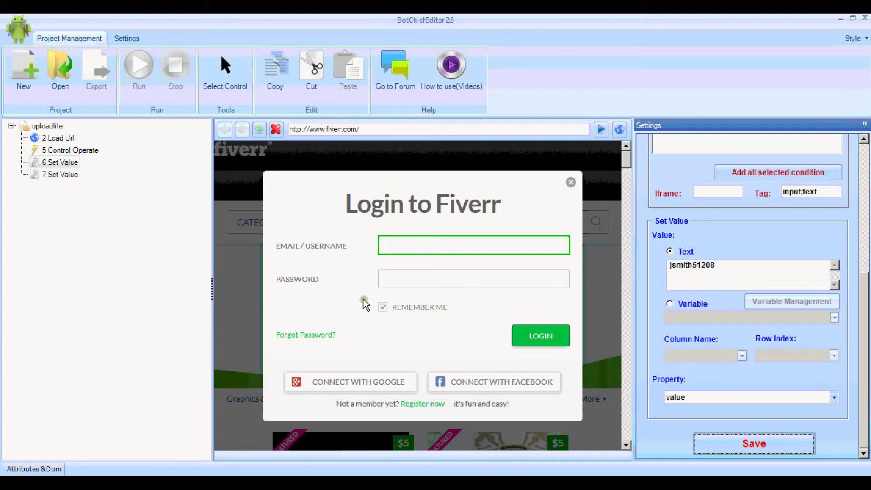
Step: Target Fiverr's password field in step 7, matched by id and name with 1 item found
{"action": "left_click", "coordinate": [92, 204]}
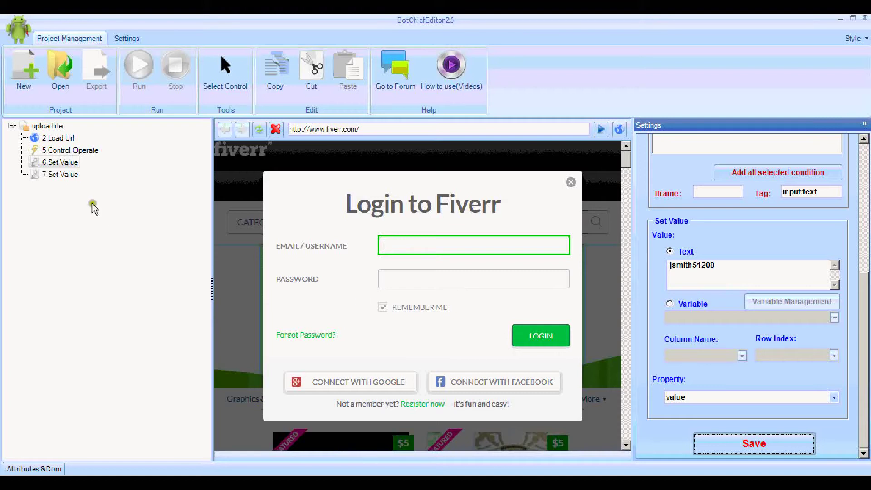
{"action": "left_click", "coordinate": [63, 175]}
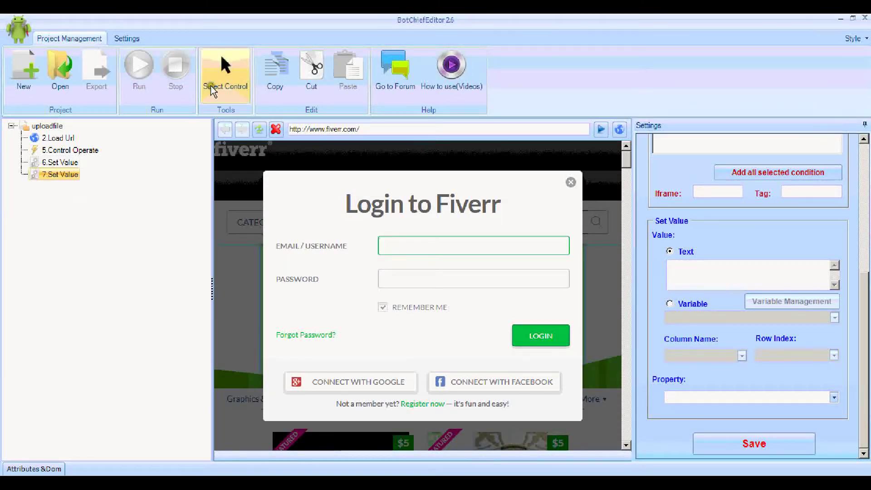
{"action": "left_click", "coordinate": [392, 282]}
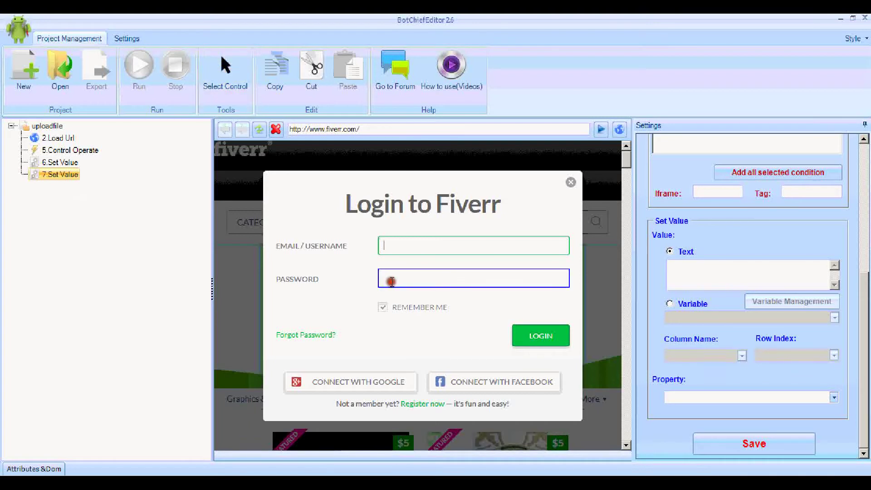
{"action": "left_click", "coordinate": [861, 192]}
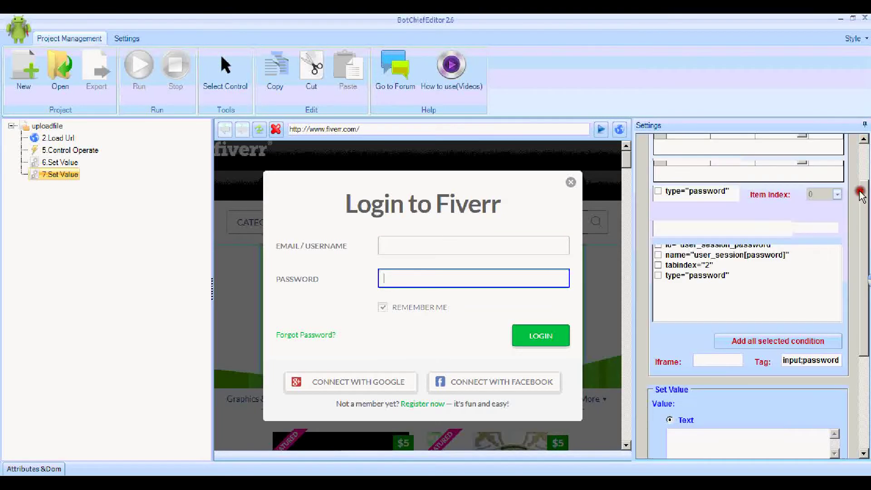
{"action": "left_click", "coordinate": [865, 275]}
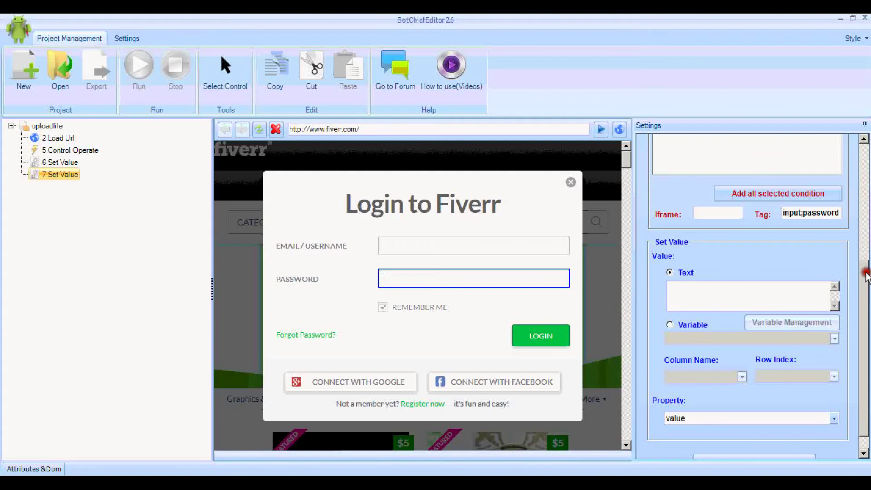
{"action": "left_click", "coordinate": [696, 260]}
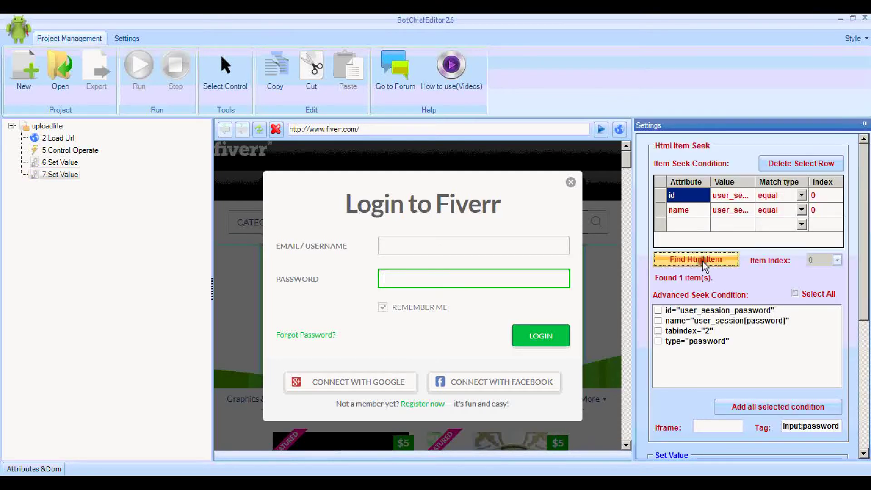
Step: Enter the account password as step 7's fill value
{"action": "left_click", "coordinate": [863, 365]}
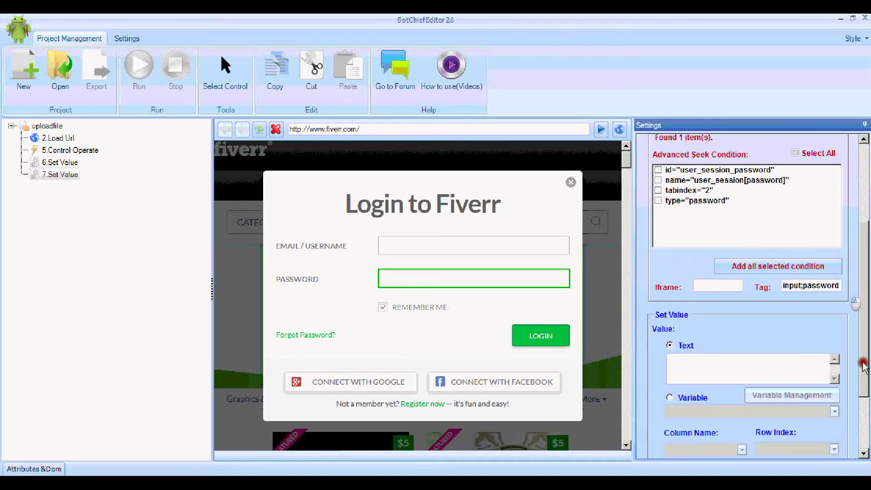
{"action": "left_click", "coordinate": [759, 372]}
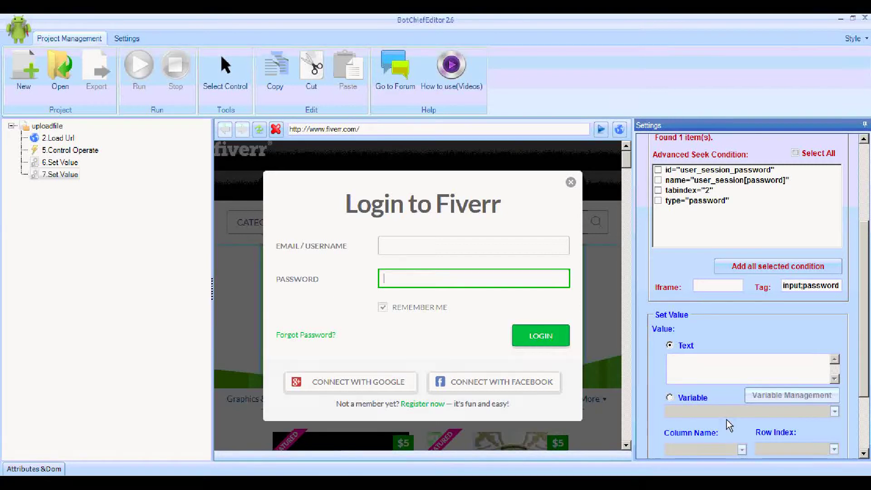
{"action": "type", "text": "xxxxxxx"}
{"action": "left_click_drag", "start_coordinate": [866, 385], "coordinate": [867, 440]}
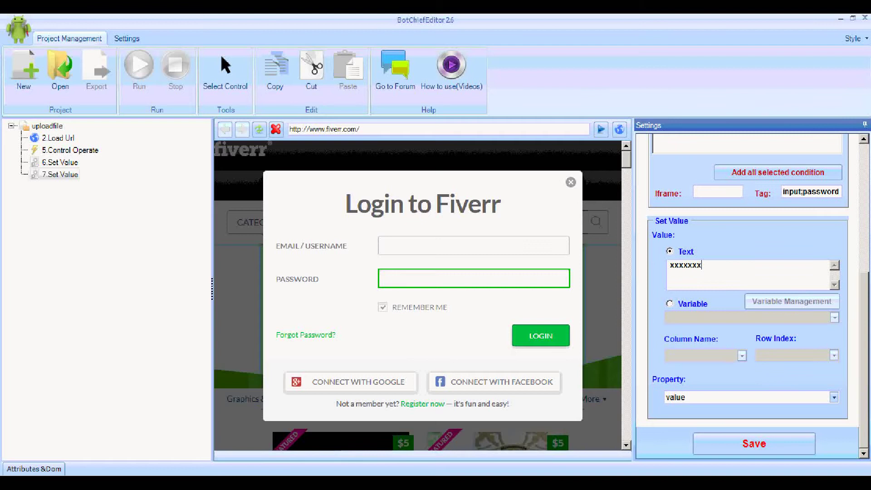
Step: Add Control Operate step 8 that clicks the LOGIN button, verify it is found, and save
{"action": "right_click", "coordinate": [50, 126]}
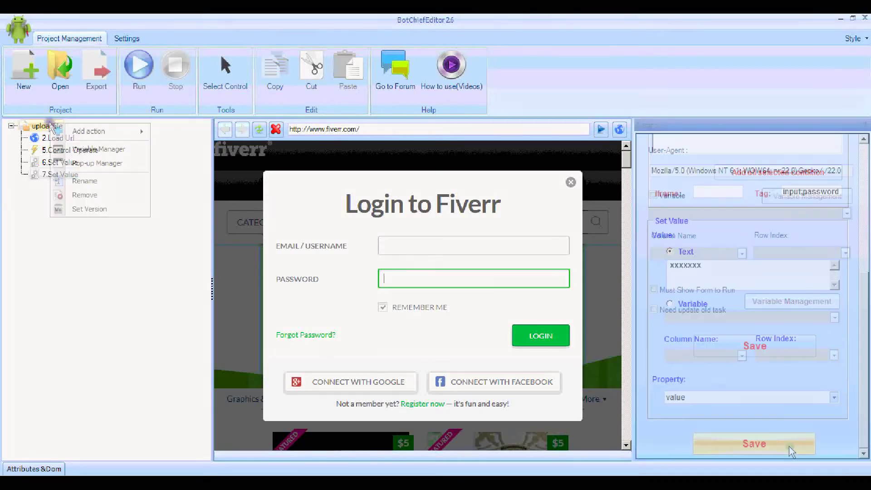
{"action": "left_click", "coordinate": [206, 149]}
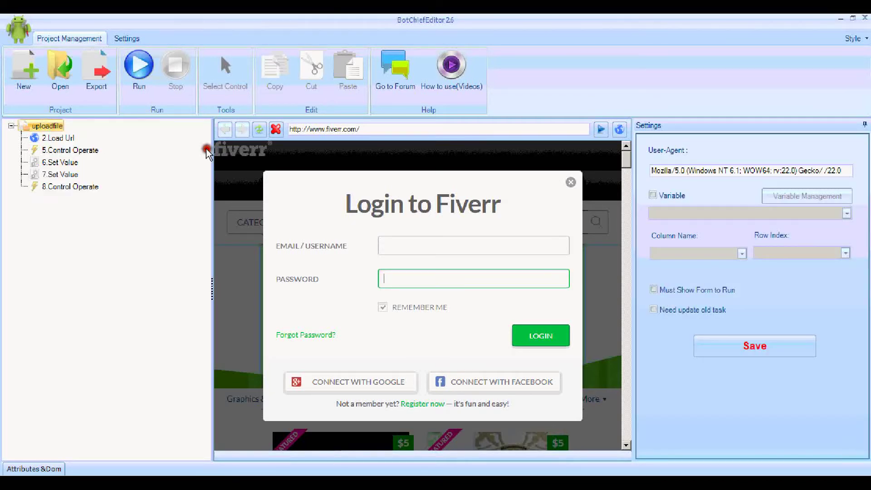
{"action": "left_click", "coordinate": [82, 187]}
{"action": "left_click", "coordinate": [216, 101]}
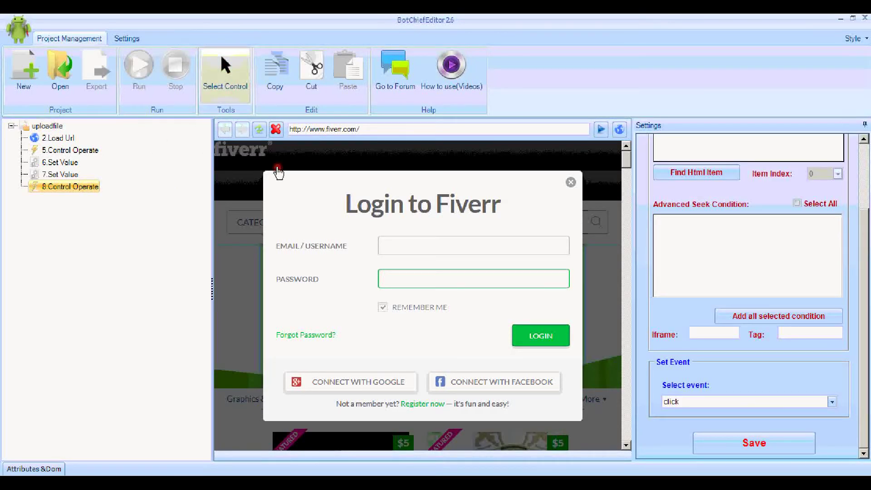
{"action": "left_click", "coordinate": [524, 341]}
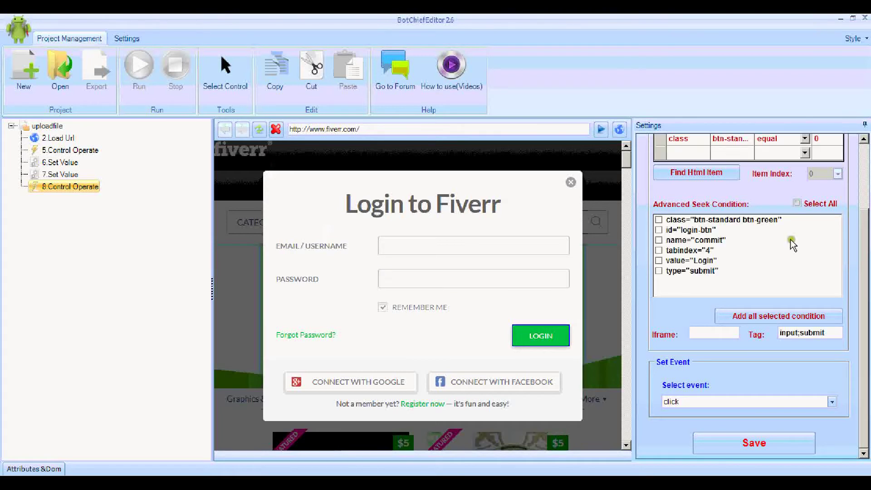
{"action": "left_click", "coordinate": [718, 172]}
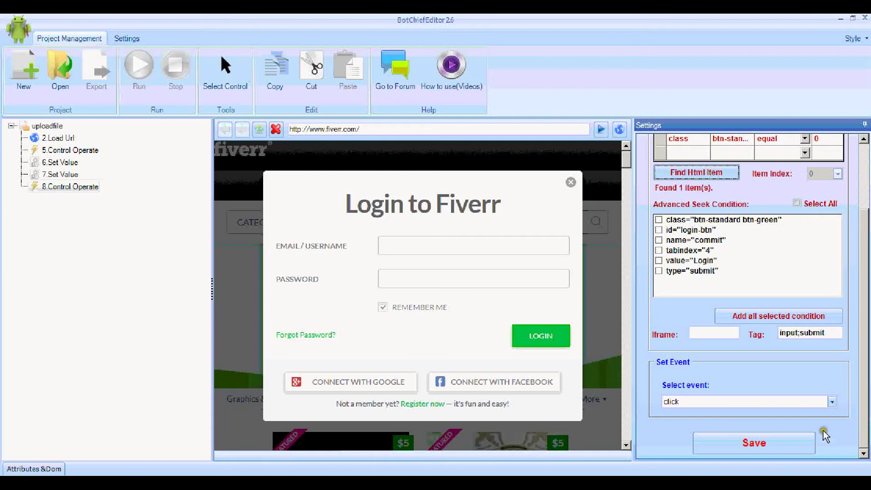
{"action": "left_click", "coordinate": [782, 445]}
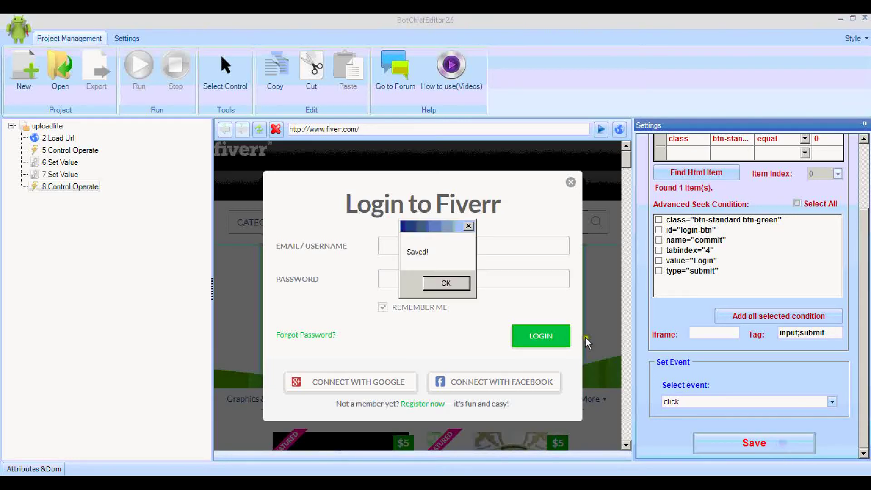
{"action": "left_click", "coordinate": [446, 283]}
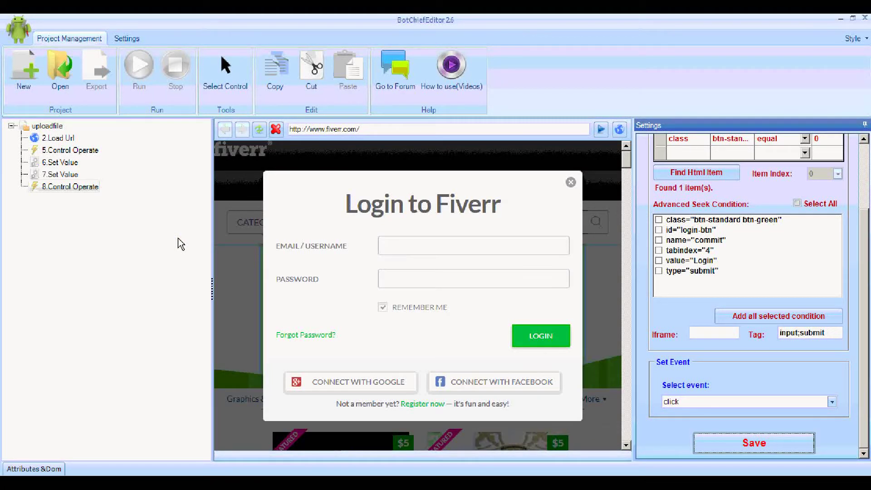
Step: Test-run step 6 to fill the username into the login form
{"action": "left_click", "coordinate": [93, 151]}
{"action": "left_click", "coordinate": [166, 187]}
{"action": "right_click", "coordinate": [66, 162]}
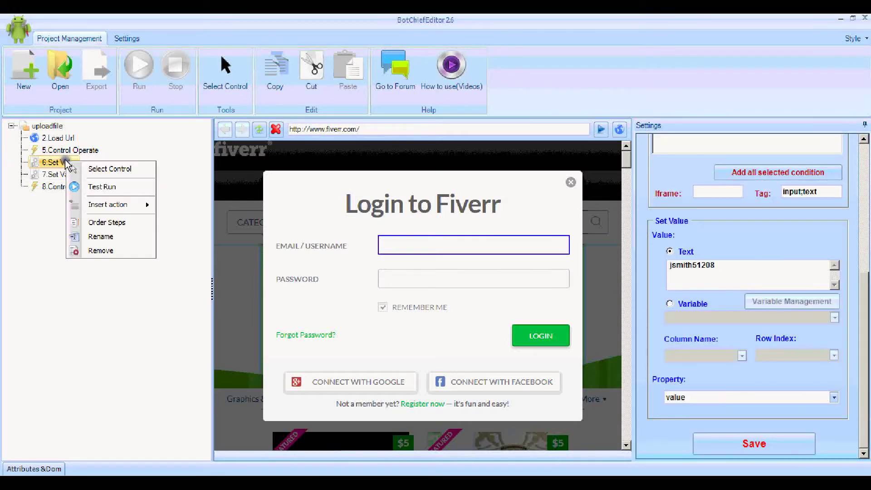
{"action": "left_click", "coordinate": [88, 186]}
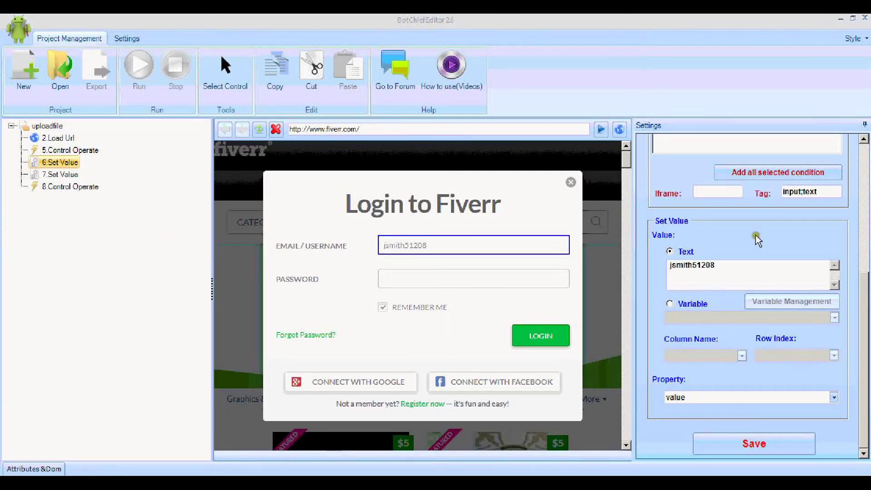
{"action": "left_click_drag", "start_coordinate": [864, 288], "coordinate": [865, 150]}
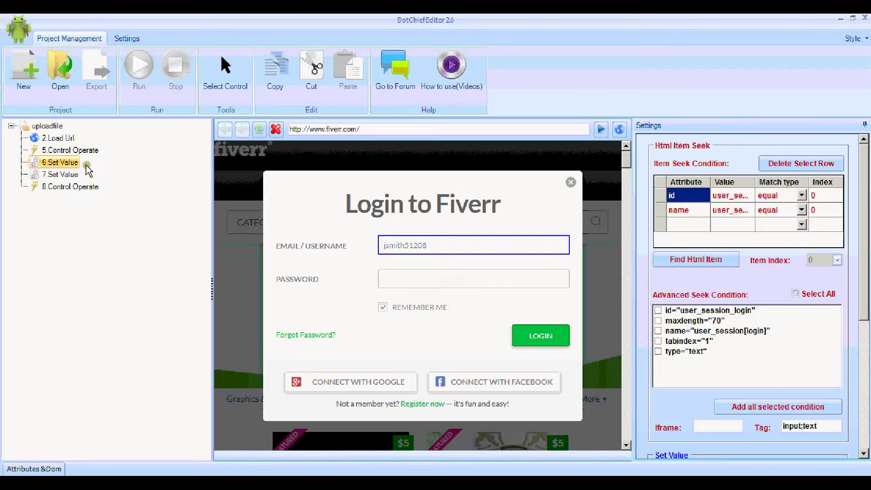
Step: Test-run steps 7 and 8 to fill the password and click LOGIN
{"action": "right_click", "coordinate": [52, 174]}
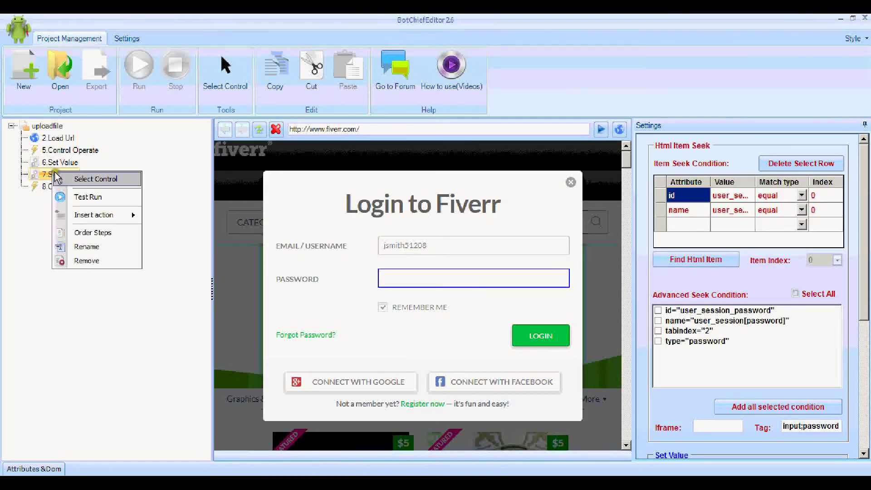
{"action": "left_click", "coordinate": [87, 196]}
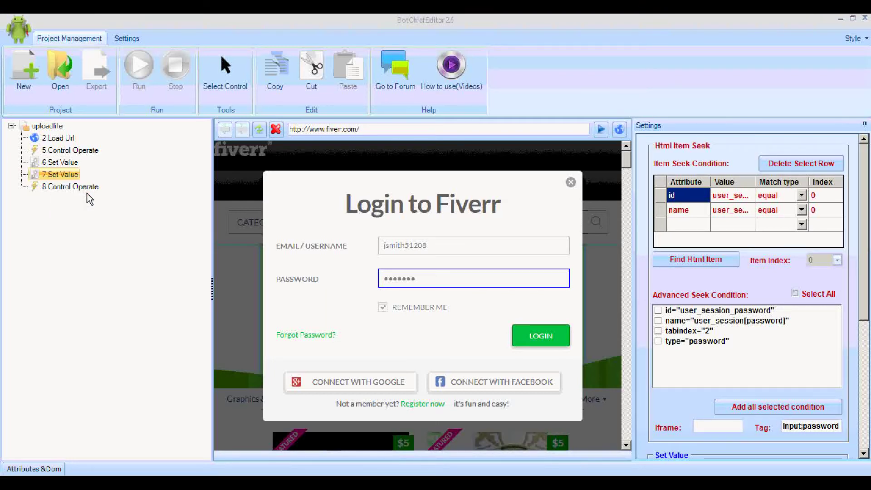
{"action": "left_click", "coordinate": [87, 188]}
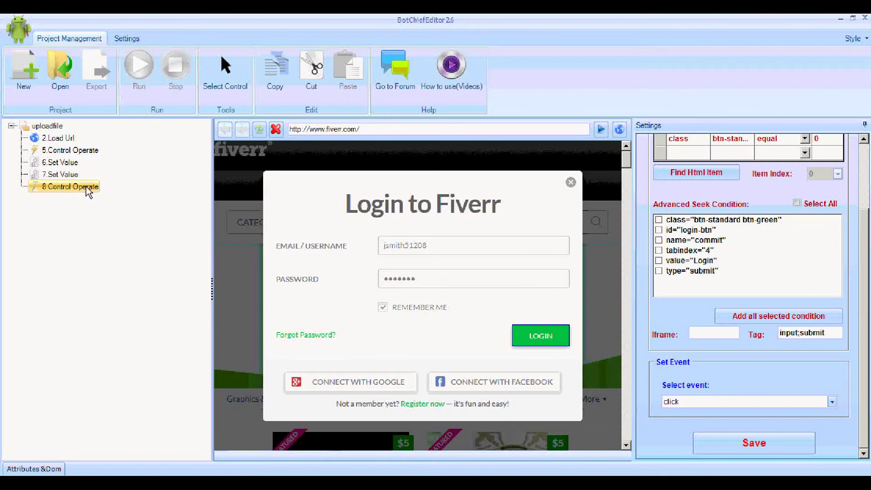
{"action": "right_click", "coordinate": [87, 190]}
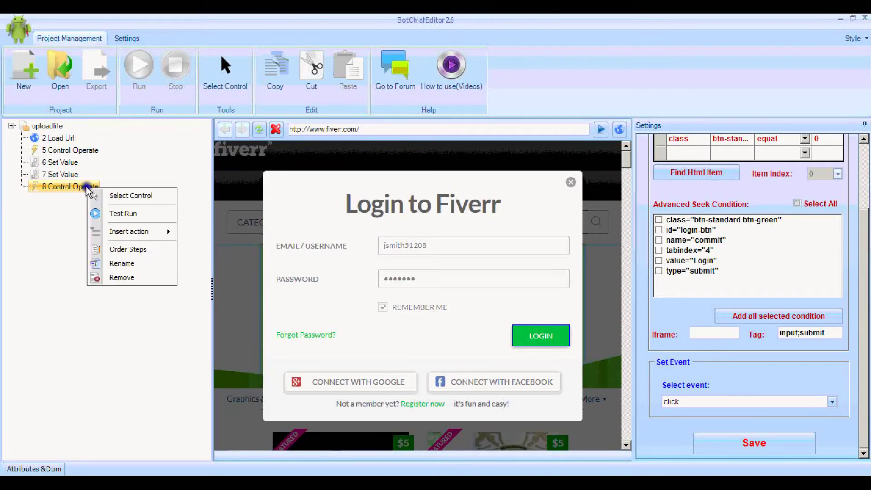
{"action": "left_click", "coordinate": [125, 215]}
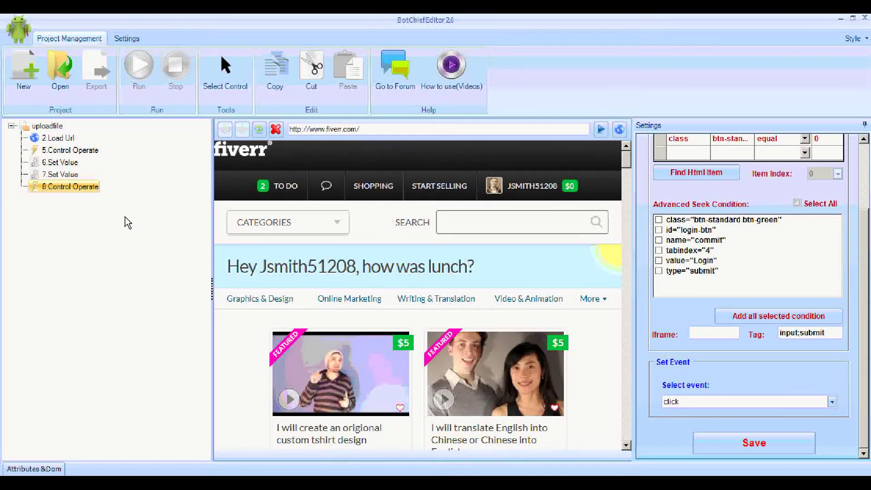
Step: Load the Fiverr public profile settings page in the browser pane
{"action": "left_click", "coordinate": [377, 131]}
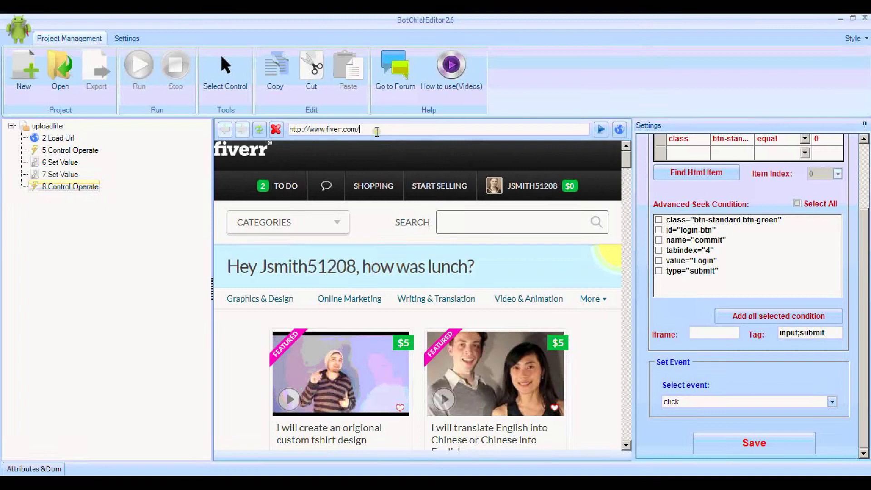
{"action": "key", "text": "ctrl+a"}
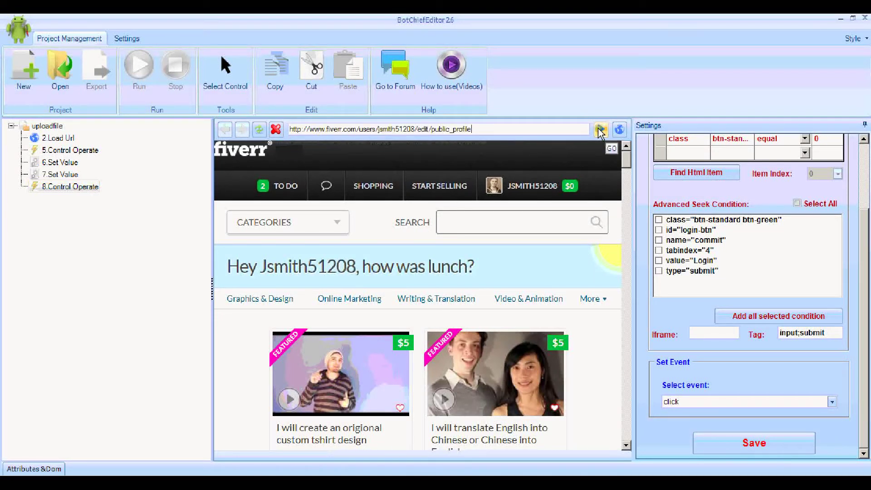
{"action": "left_click", "coordinate": [600, 131]}
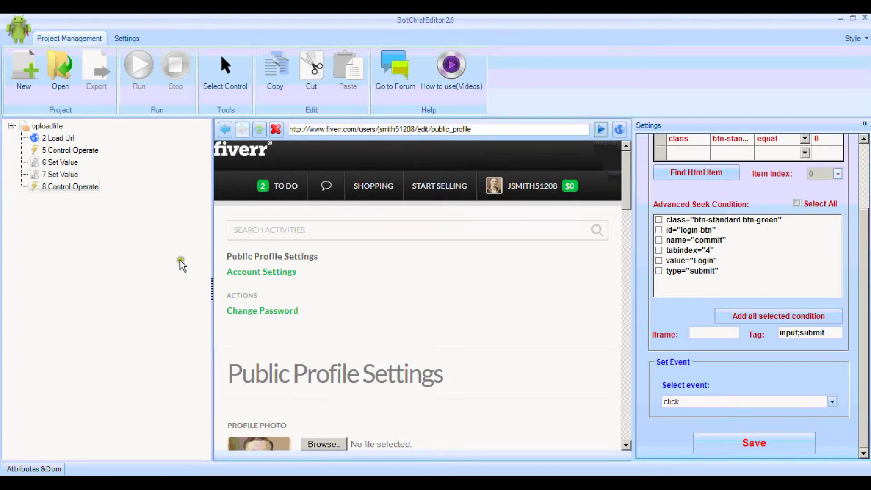
Step: Add Load Url step 9 for that profile page with 60-second timeout and save it
{"action": "left_click", "coordinate": [55, 126]}
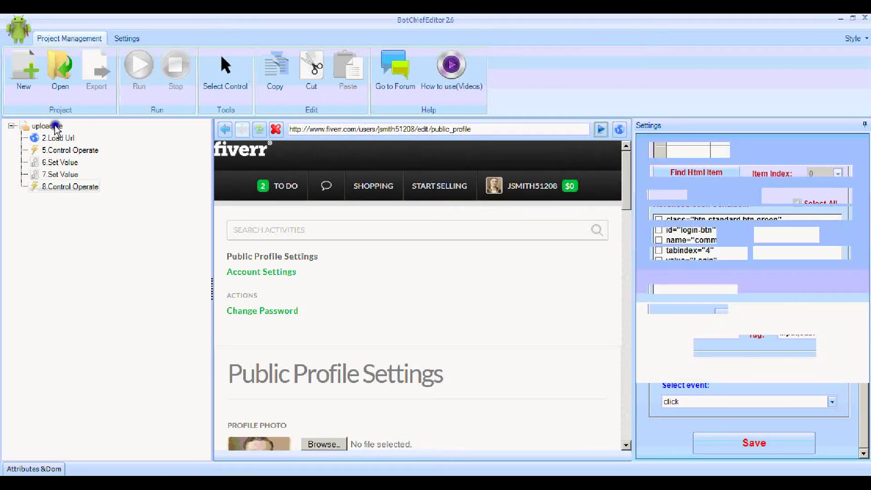
{"action": "right_click", "coordinate": [55, 126]}
{"action": "mouse_move", "coordinate": [118, 132]}
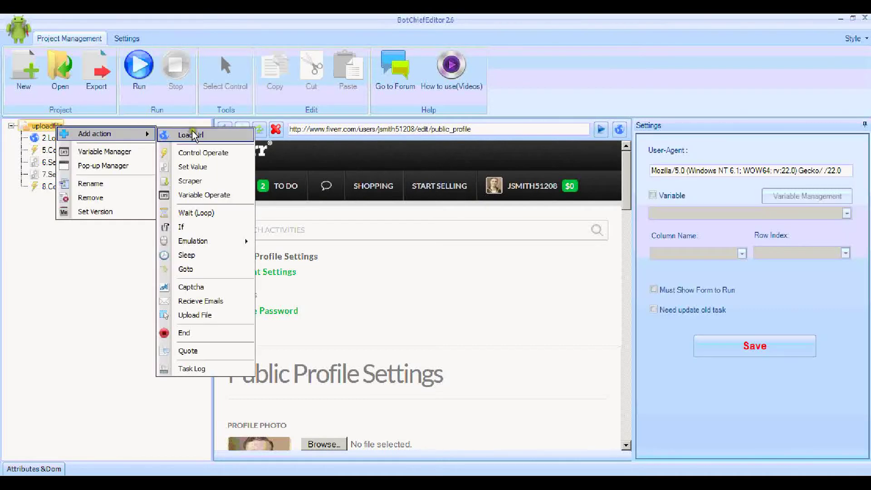
{"action": "left_click", "coordinate": [194, 134]}
{"action": "left_click", "coordinate": [66, 199]}
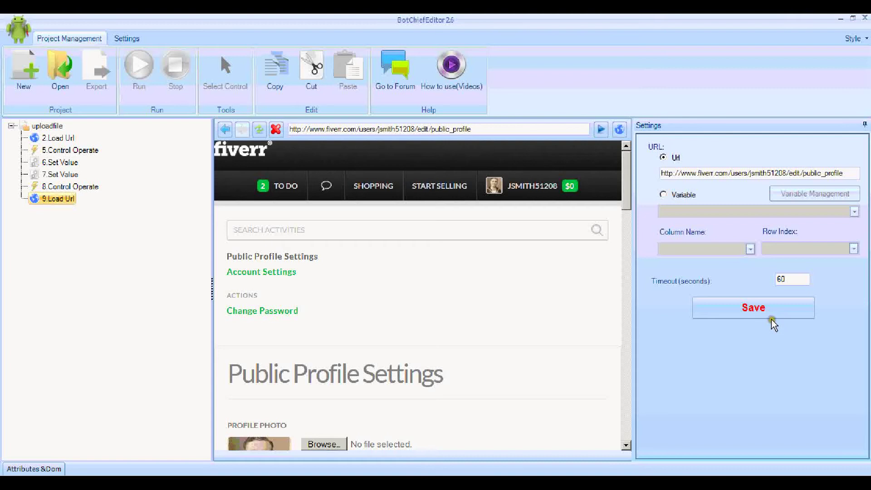
{"action": "left_click", "coordinate": [766, 308]}
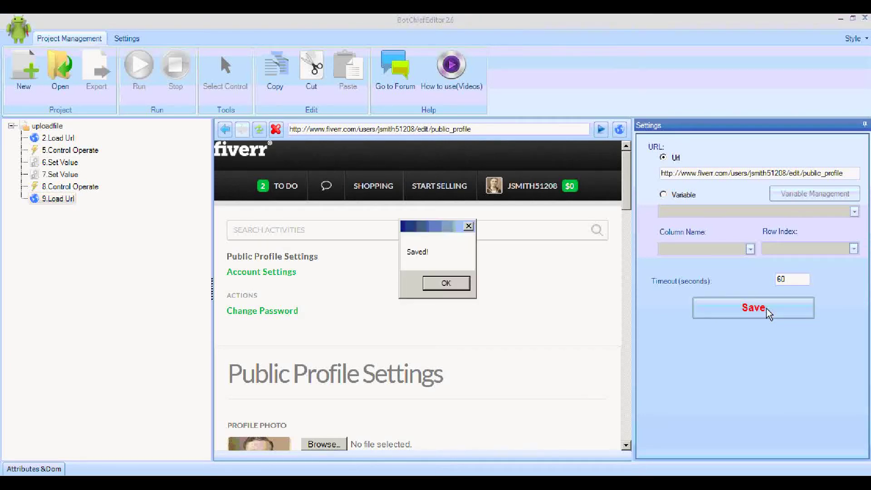
{"action": "left_click", "coordinate": [468, 284]}
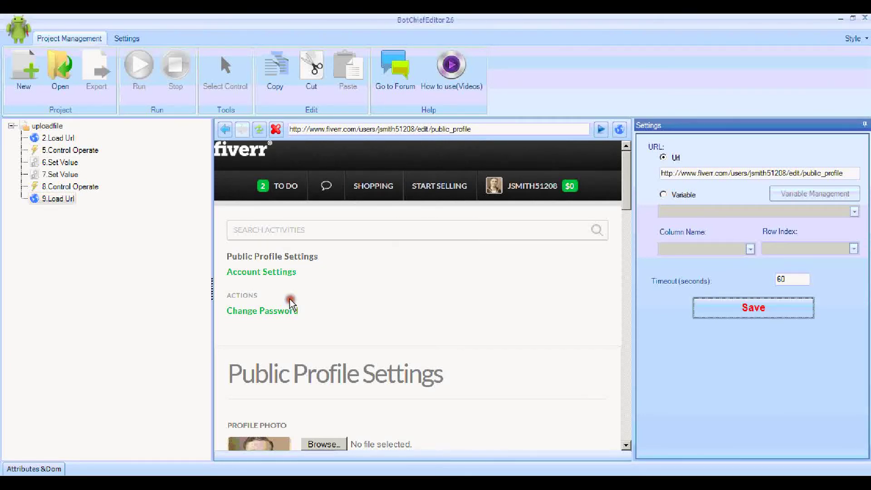
Step: Add an Upload File action to the uploadfile bot
{"action": "right_click", "coordinate": [50, 130]}
{"action": "mouse_move", "coordinate": [104, 135]}
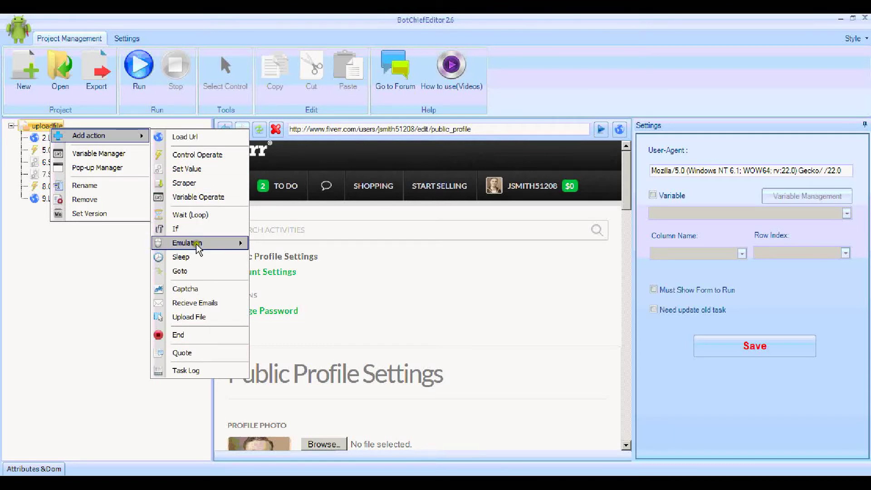
{"action": "left_click", "coordinate": [198, 318]}
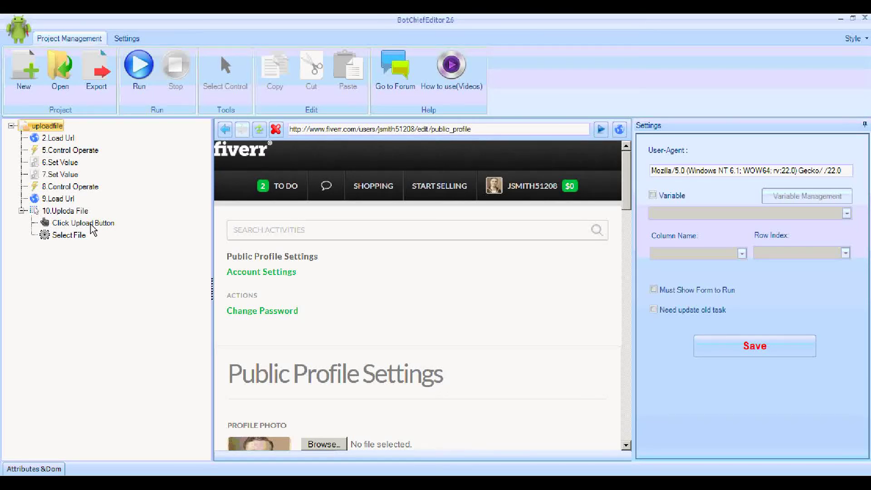
Step: Set Click Upload Button to click the profile photo file input, verify it, and save
{"action": "left_click", "coordinate": [91, 225]}
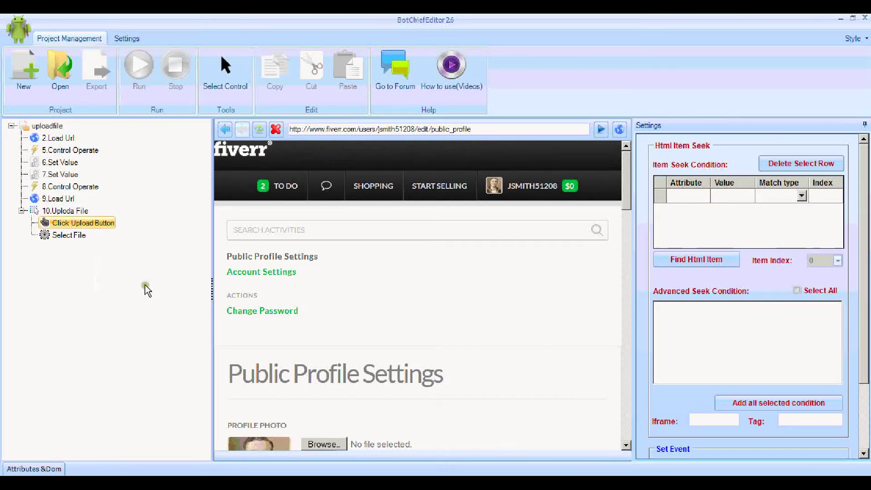
{"action": "left_click", "coordinate": [227, 83]}
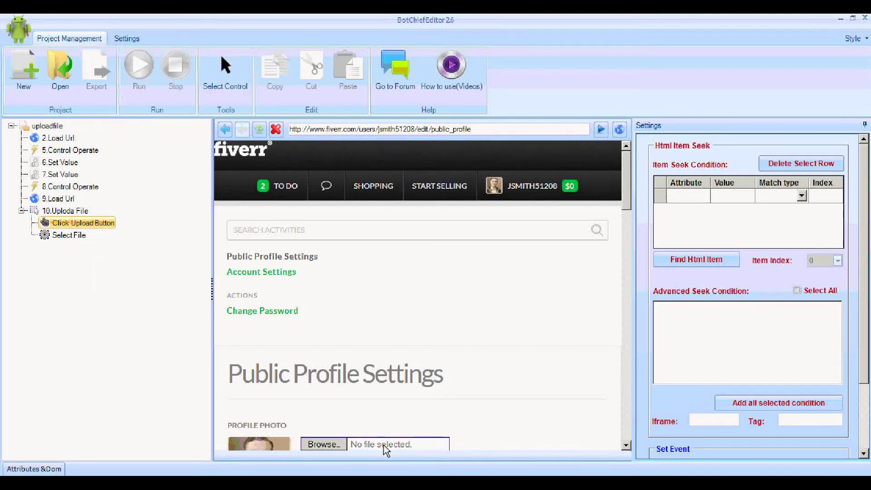
{"action": "left_click", "coordinate": [384, 445]}
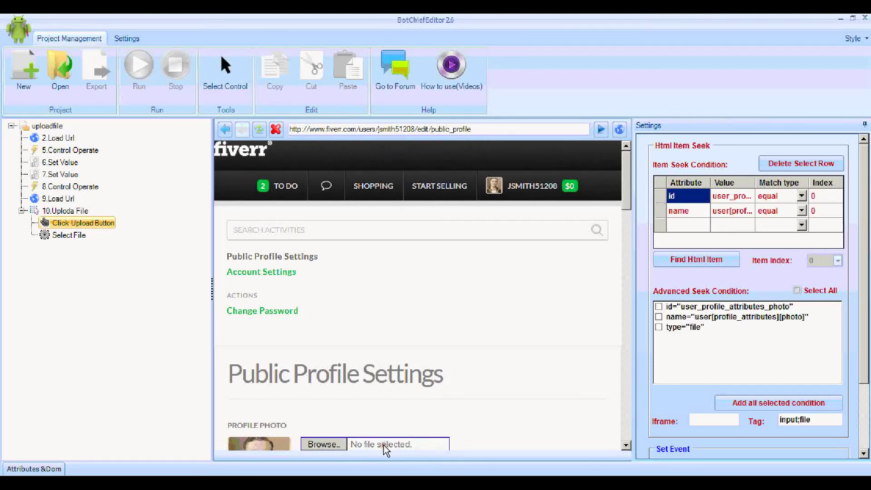
{"action": "left_click", "coordinate": [717, 259]}
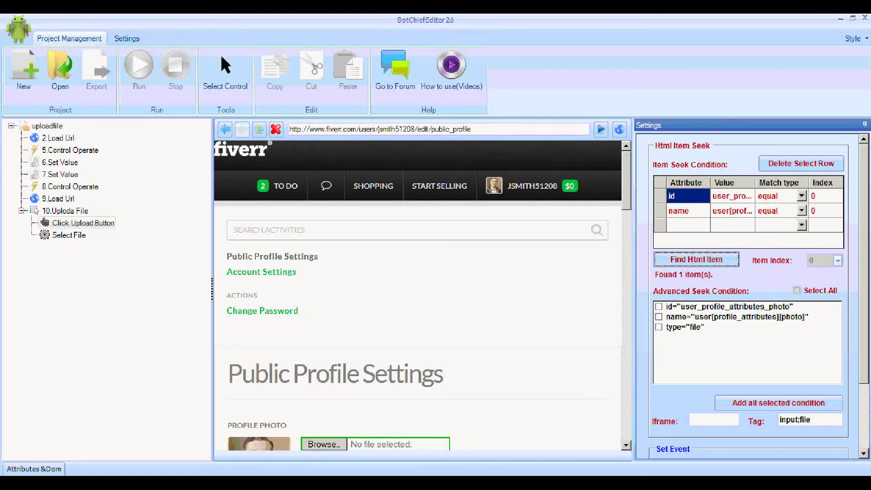
{"action": "scroll", "coordinate": [748, 295], "scroll_direction": "down", "scroll_amount": 3}
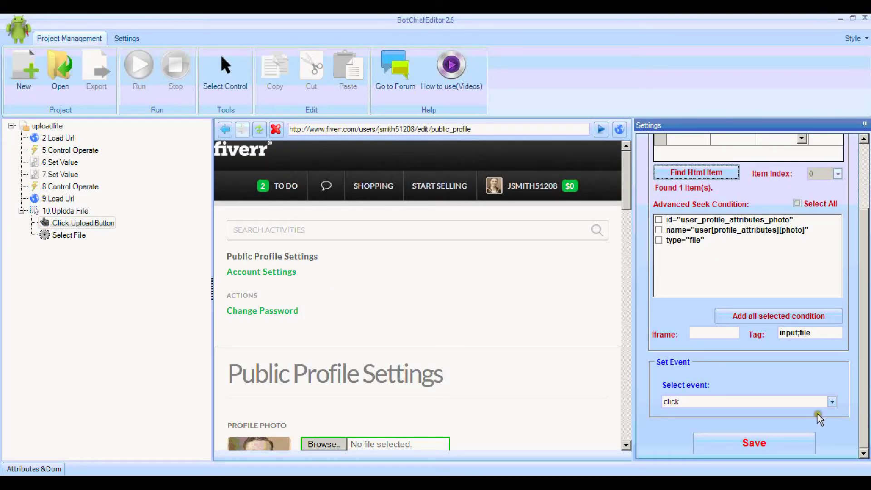
{"action": "left_click", "coordinate": [792, 434]}
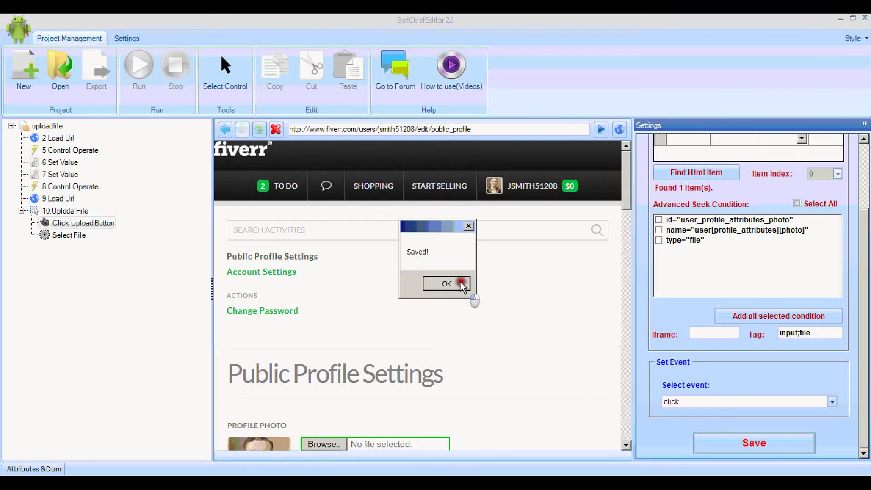
{"action": "left_click", "coordinate": [460, 283]}
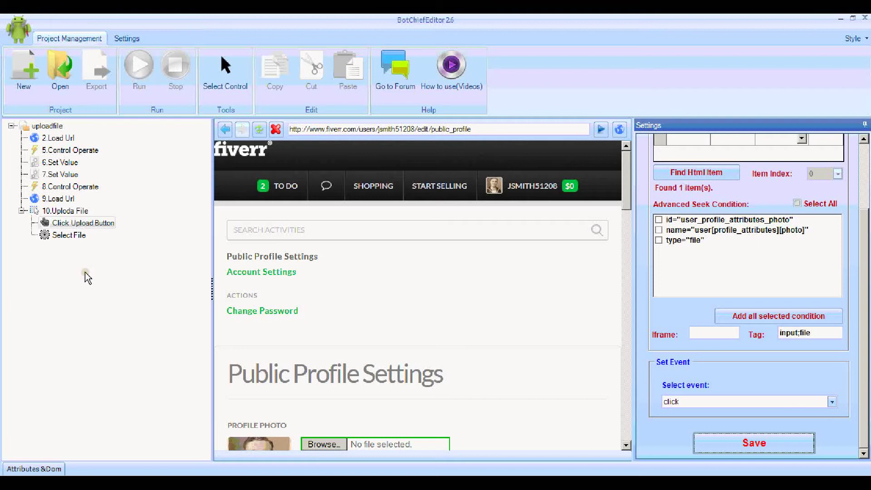
Step: From the Select File settings, start a new variable named pics
{"action": "left_click", "coordinate": [45, 235]}
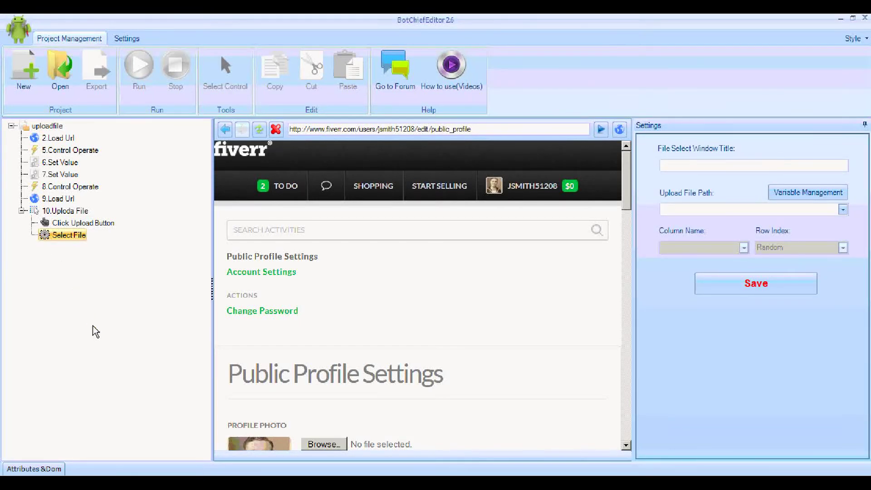
{"action": "left_click", "coordinate": [855, 272]}
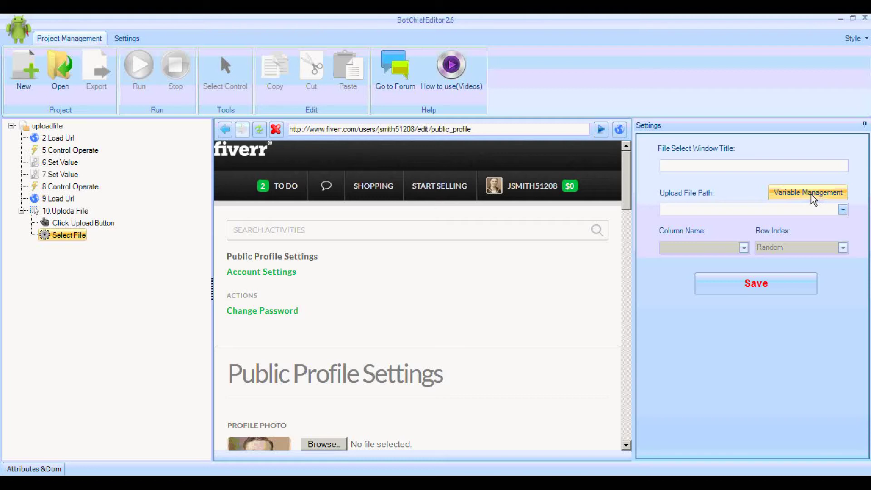
{"action": "left_click", "coordinate": [810, 194]}
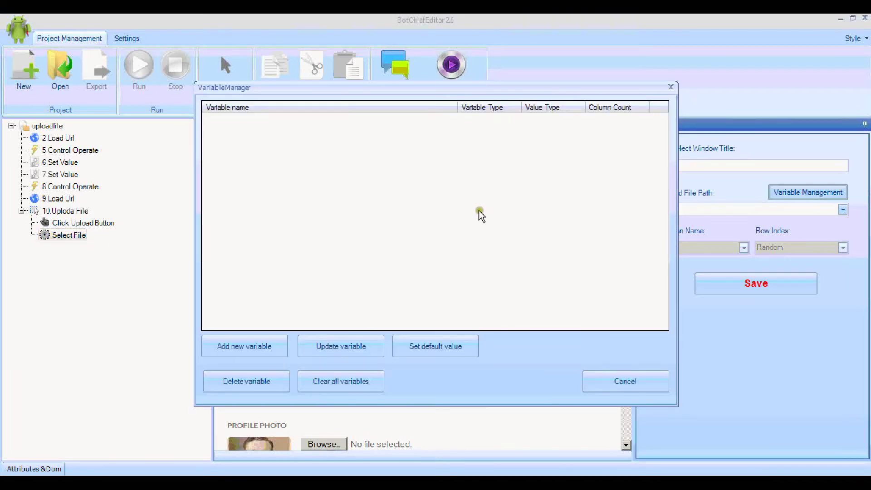
{"action": "left_click", "coordinate": [265, 349]}
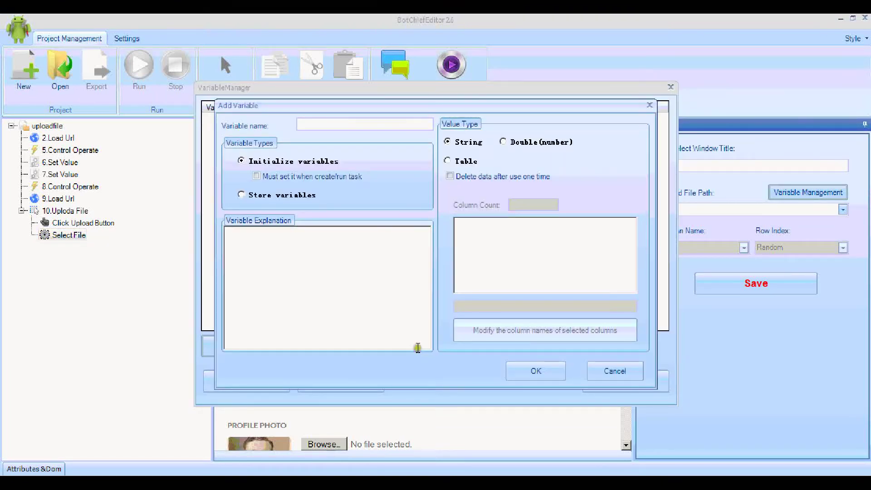
{"action": "left_click", "coordinate": [348, 126]}
{"action": "type", "text": "pics"}
Step: Make pics a table with 1 column renamed picfiles and confirm it
{"action": "left_click", "coordinate": [448, 162]}
{"action": "left_click", "coordinate": [517, 204]}
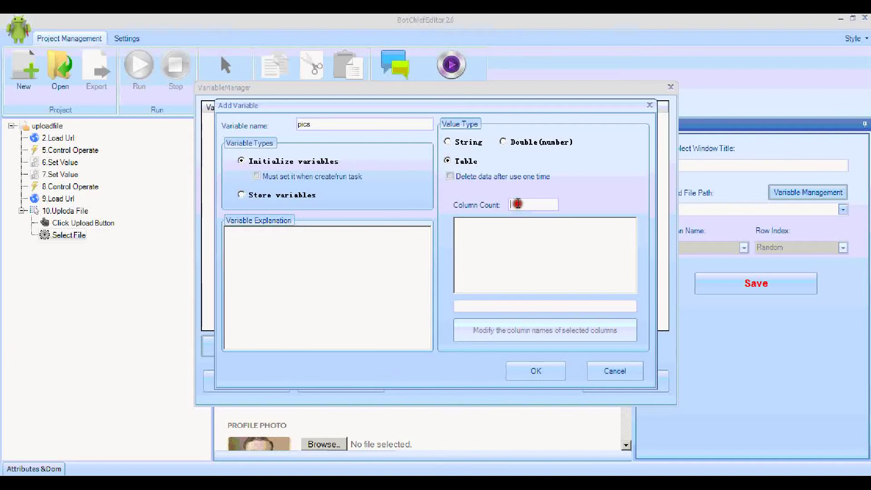
{"action": "type", "text": "1"}
{"action": "left_click", "coordinate": [517, 307]}
{"action": "type", "text": "picf"}
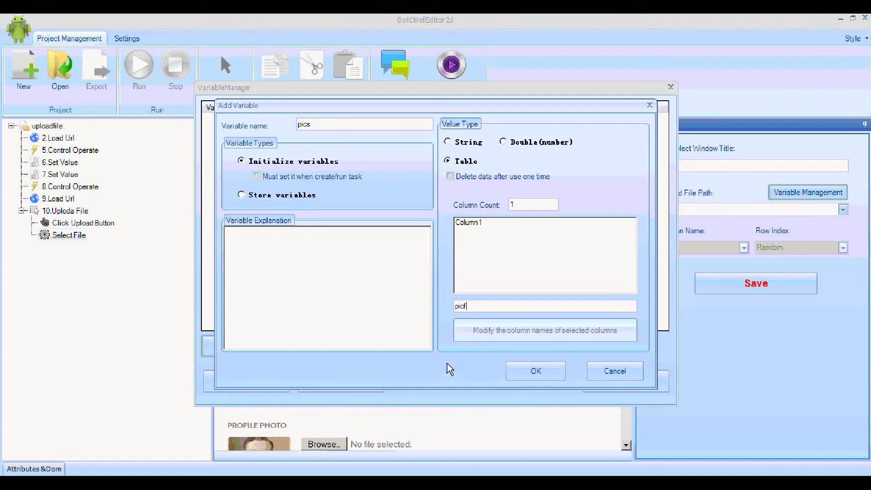
{"action": "type", "text": "iles"}
{"action": "left_click", "coordinate": [471, 222]}
{"action": "left_click", "coordinate": [486, 331]}
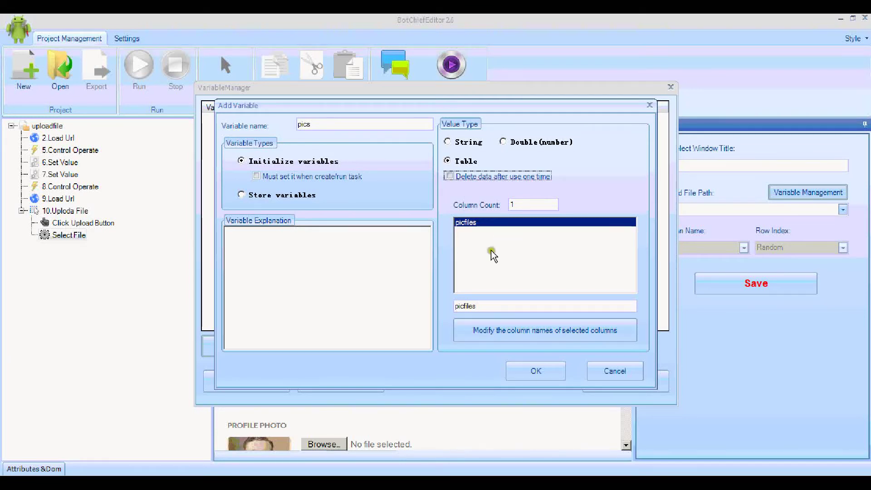
{"action": "left_click", "coordinate": [548, 374]}
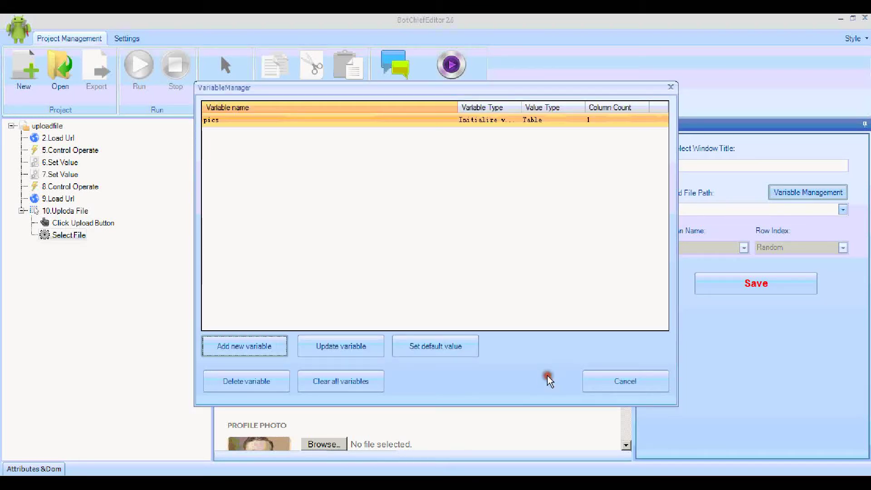
{"action": "left_click", "coordinate": [604, 377]}
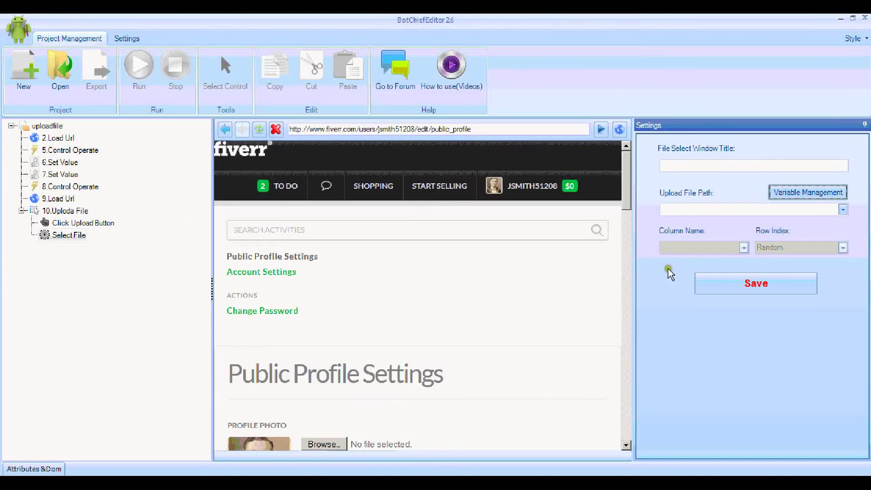
Step: Choose the pics variable as upload path and check the file picker's window title
{"action": "left_click", "coordinate": [842, 210]}
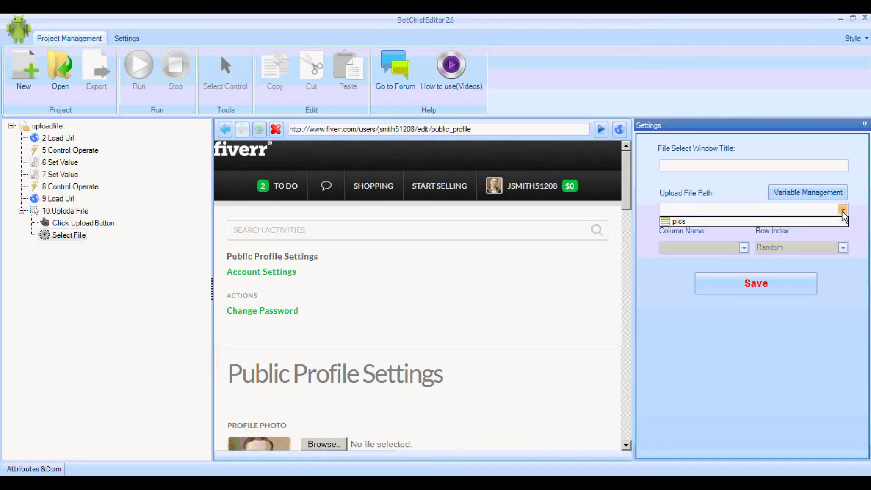
{"action": "left_click", "coordinate": [818, 222]}
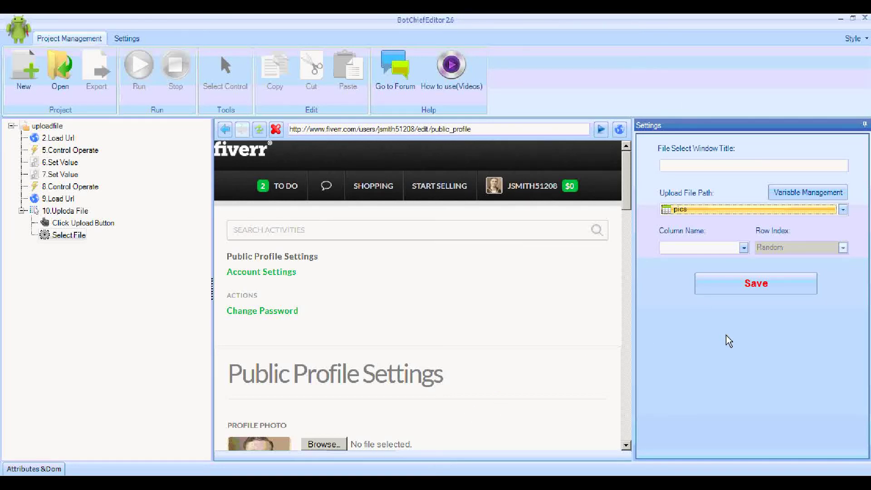
{"action": "left_click", "coordinate": [700, 166]}
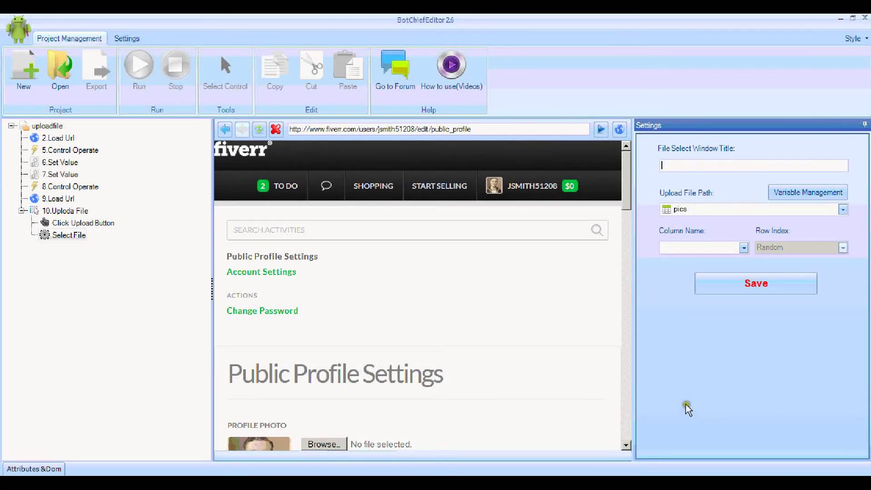
{"action": "left_click", "coordinate": [333, 446]}
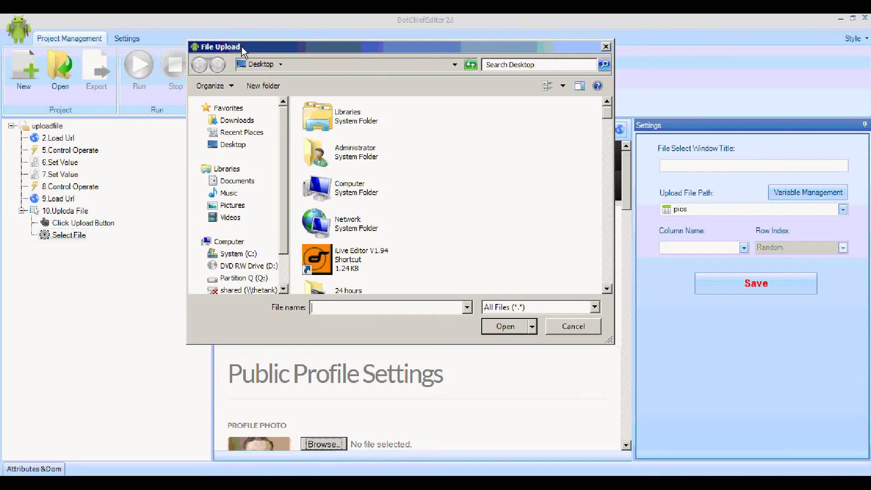
{"action": "left_click", "coordinate": [606, 46]}
Step: Set window title 'File Upload' and column picfiles, then save the Select File step
{"action": "left_click", "coordinate": [704, 165]}
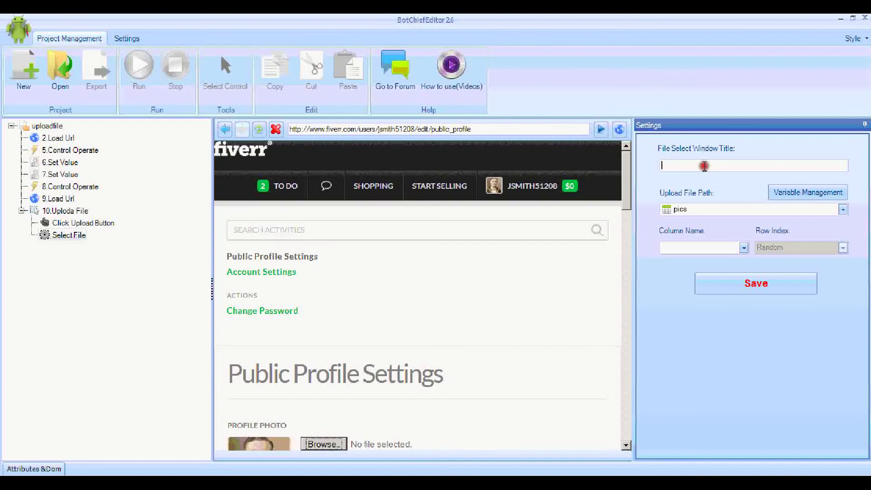
{"action": "type", "text": "F"}
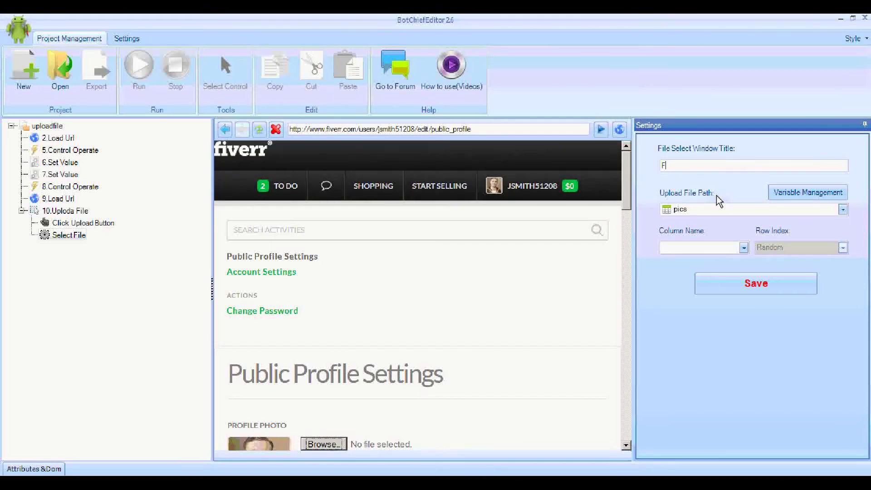
{"action": "type", "text": "ile Upload"}
{"action": "left_click", "coordinate": [745, 246]}
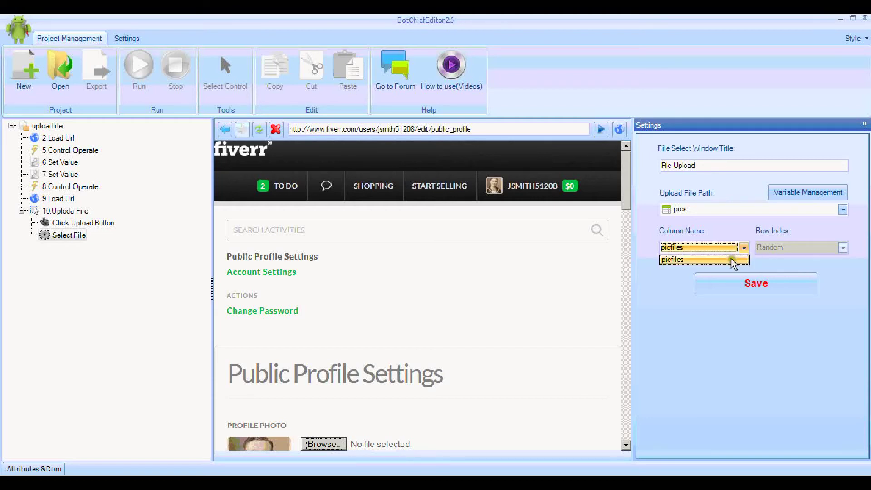
{"action": "left_click", "coordinate": [731, 258]}
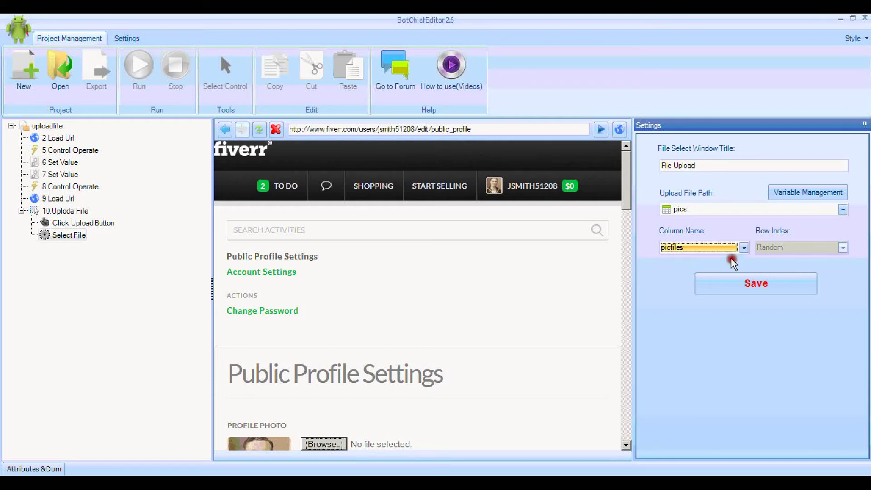
{"action": "left_click", "coordinate": [739, 281]}
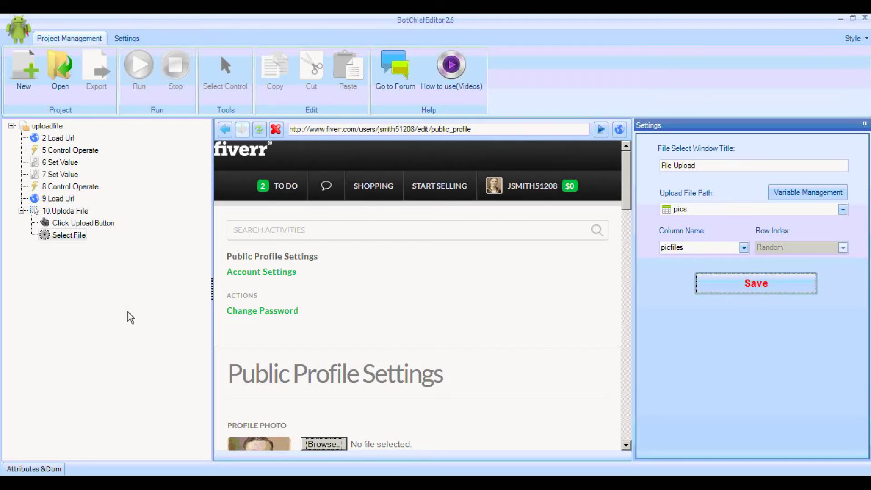
Step: Look through the bot's step list and select the uploadfile project root
{"action": "left_click", "coordinate": [92, 284]}
{"action": "left_click", "coordinate": [81, 187]}
{"action": "left_click", "coordinate": [102, 186]}
{"action": "left_click", "coordinate": [65, 199]}
{"action": "left_click", "coordinate": [55, 200]}
{"action": "left_click", "coordinate": [104, 199]}
{"action": "left_click", "coordinate": [58, 194]}
{"action": "left_click", "coordinate": [63, 200]}
{"action": "left_click", "coordinate": [104, 210]}
{"action": "left_click", "coordinate": [63, 200]}
{"action": "left_click", "coordinate": [54, 200]}
{"action": "left_click", "coordinate": [47, 125]}
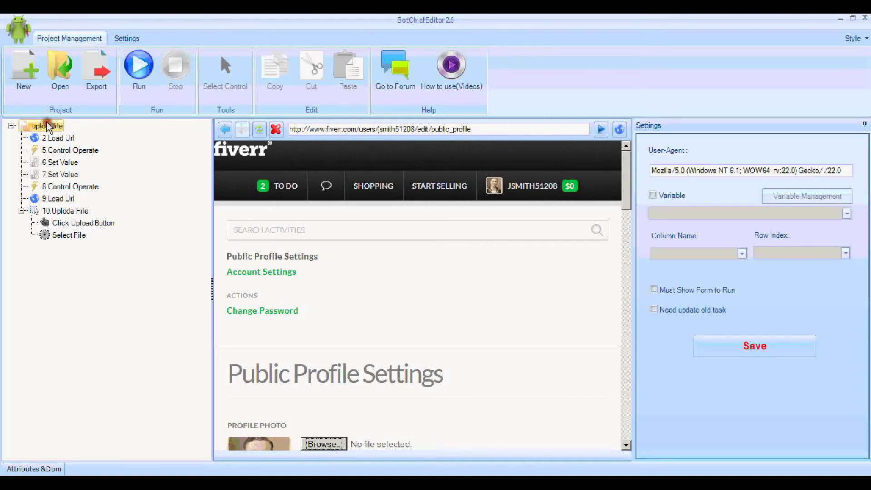
Step: Insert 11.Sleep before 9.Load Url, change its 2000 ms sleep time to 10000, and save
{"action": "right_click", "coordinate": [60, 200]}
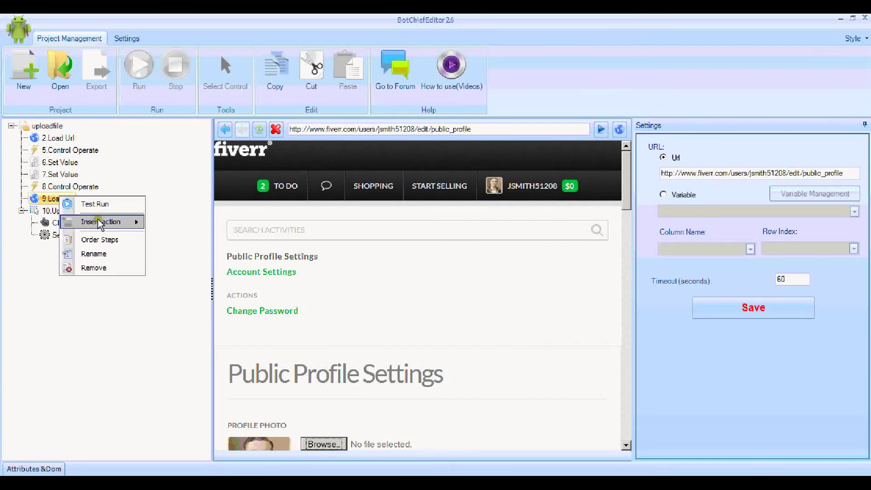
{"action": "mouse_move", "coordinate": [100, 224]}
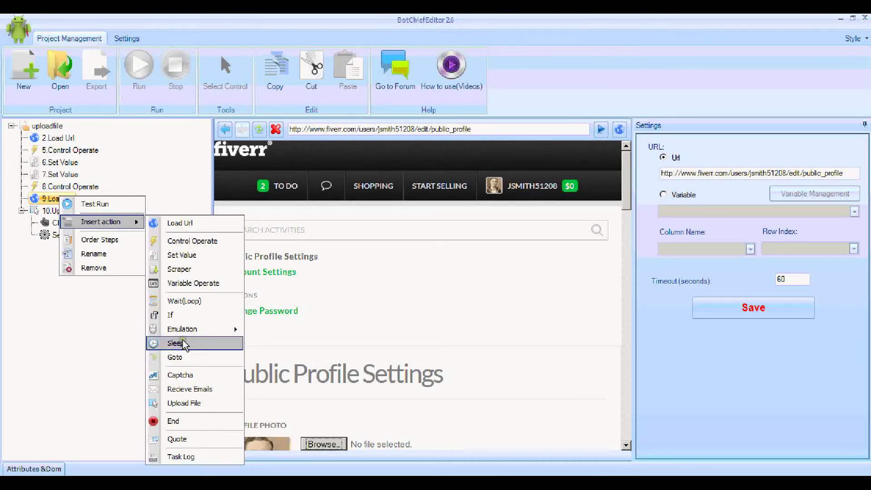
{"action": "left_click", "coordinate": [176, 343]}
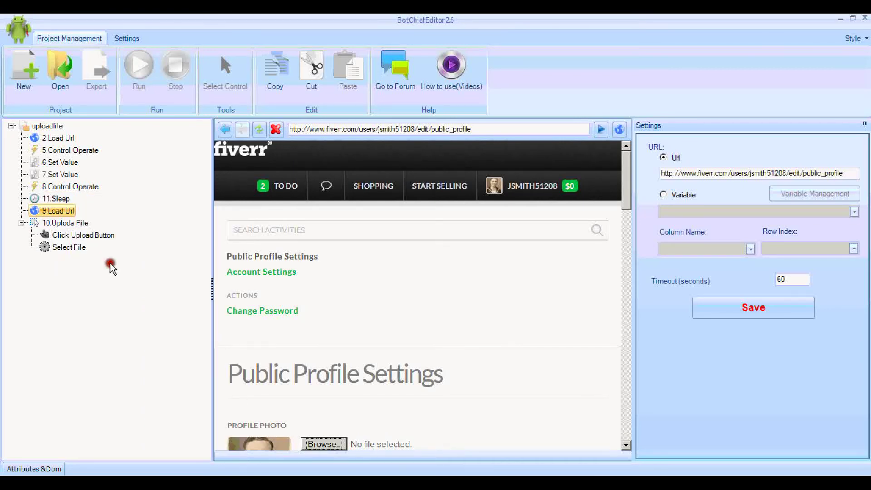
{"action": "left_click", "coordinate": [65, 200]}
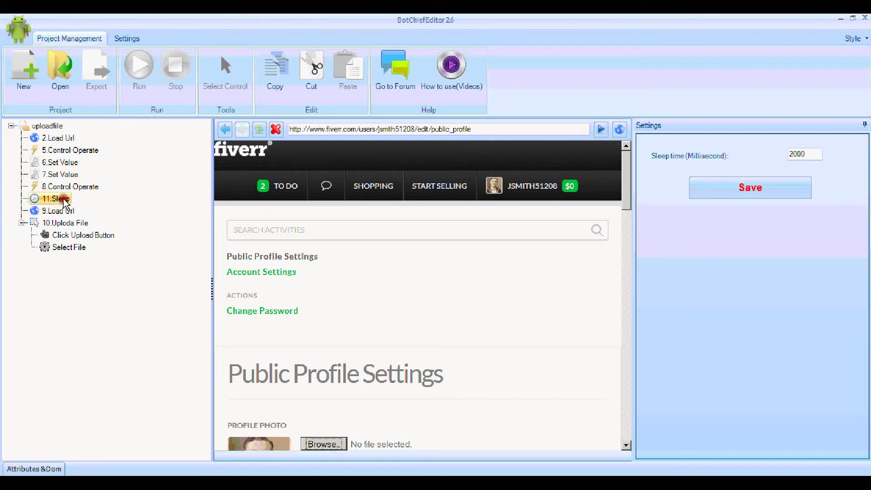
{"action": "left_click_drag", "start_coordinate": [812, 156], "coordinate": [778, 156]}
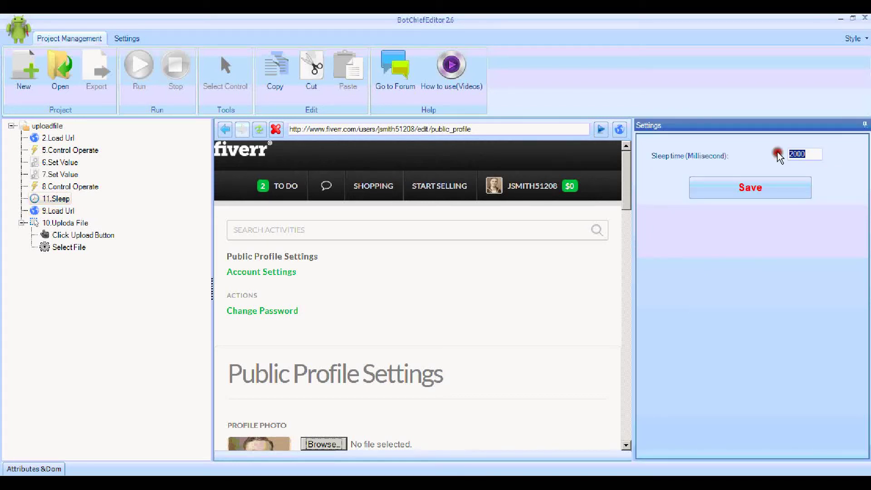
{"action": "type", "text": "10000"}
{"action": "left_click", "coordinate": [770, 194]}
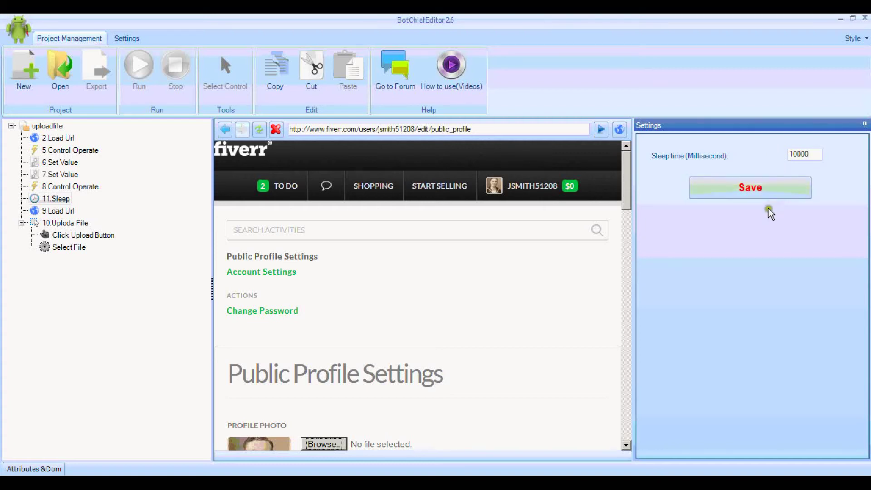
{"action": "left_click", "coordinate": [741, 192]}
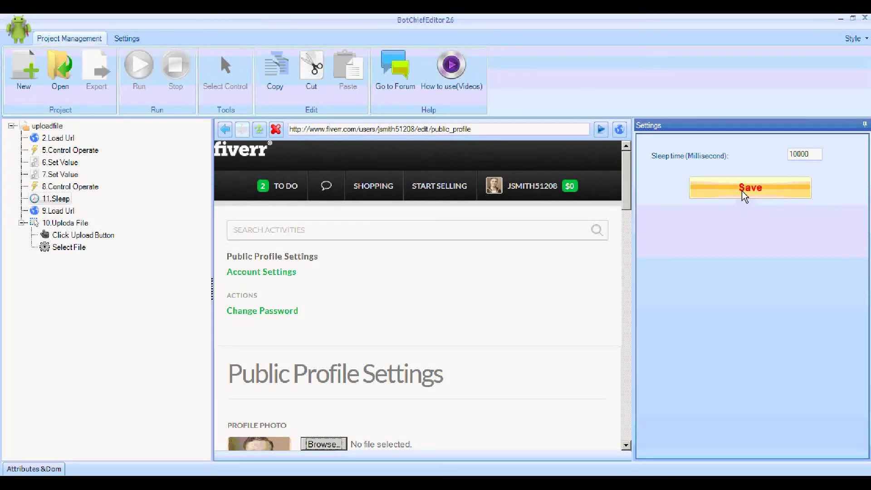
{"action": "left_click", "coordinate": [742, 192]}
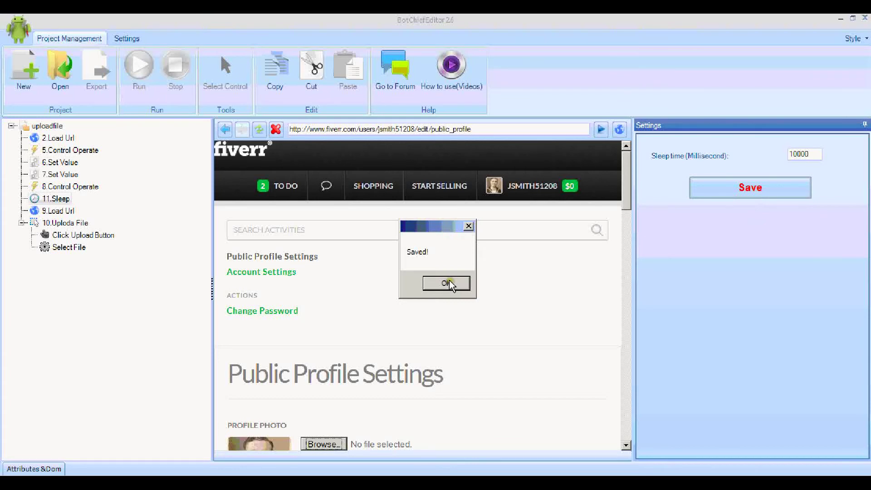
{"action": "left_click", "coordinate": [446, 283]}
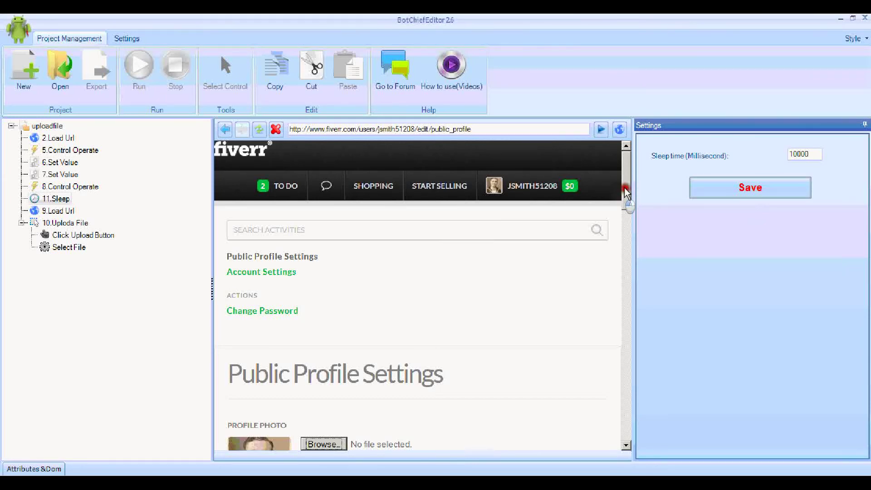
Step: Append a new 13.Control Operate step to the end of the uploadfile project
{"action": "left_click_drag", "start_coordinate": [624, 187], "coordinate": [625, 288]}
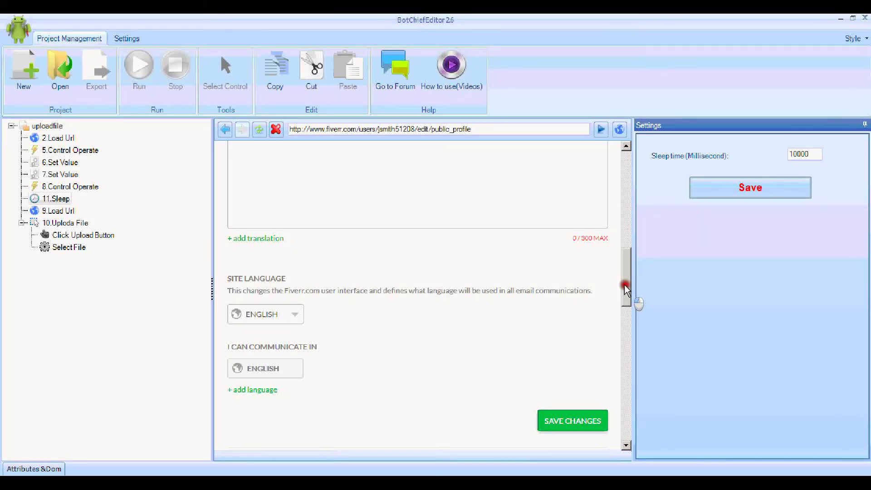
{"action": "left_click_drag", "start_coordinate": [624, 284], "coordinate": [625, 295]}
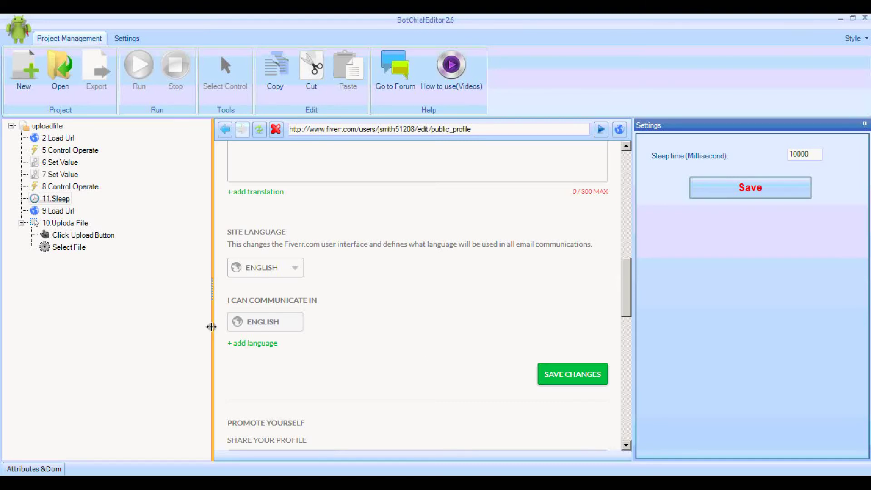
{"action": "left_click", "coordinate": [144, 231]}
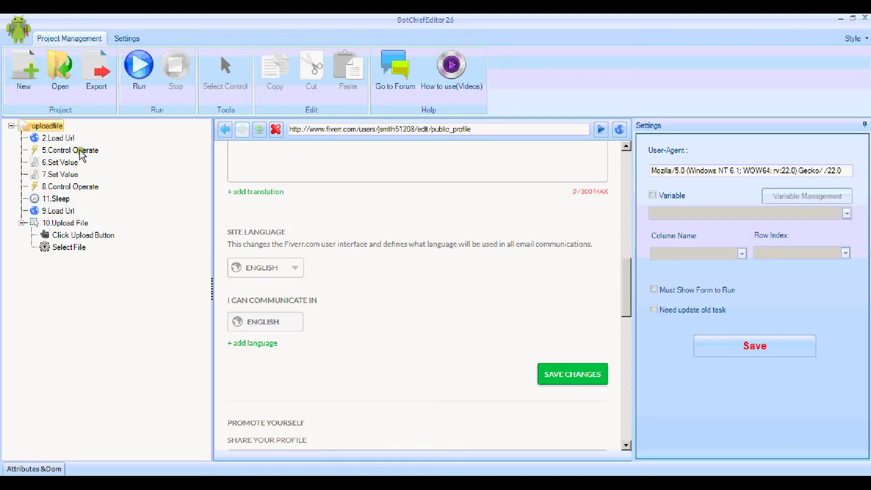
{"action": "right_click", "coordinate": [51, 128]}
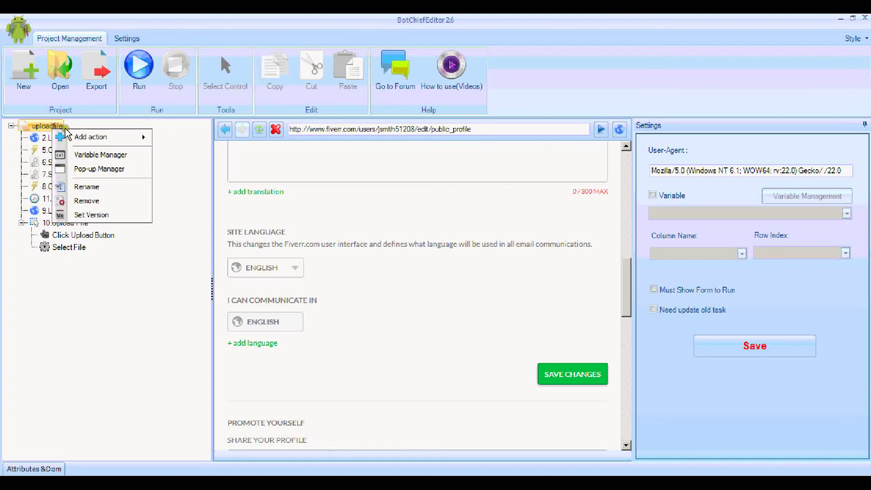
{"action": "mouse_move", "coordinate": [76, 134]}
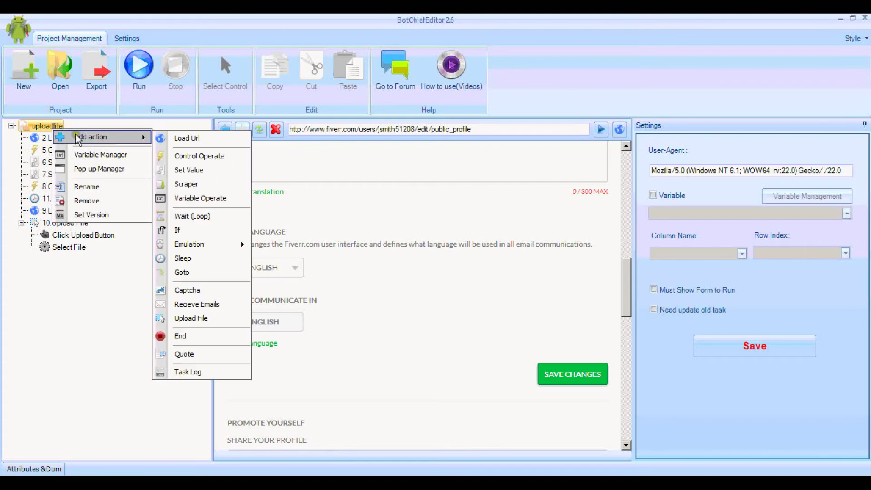
{"action": "left_click", "coordinate": [188, 156]}
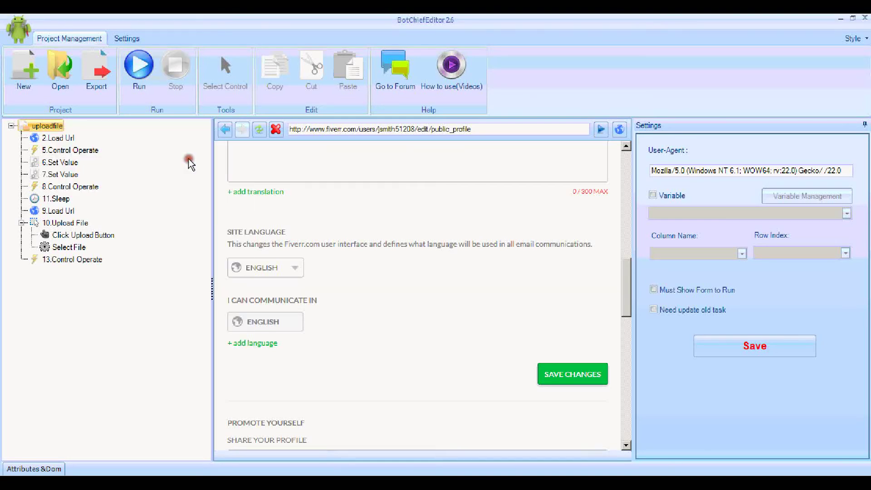
Step: Target the profile page's SAVE CHANGES button in step 13, confirm one match, and save
{"action": "left_click", "coordinate": [101, 259]}
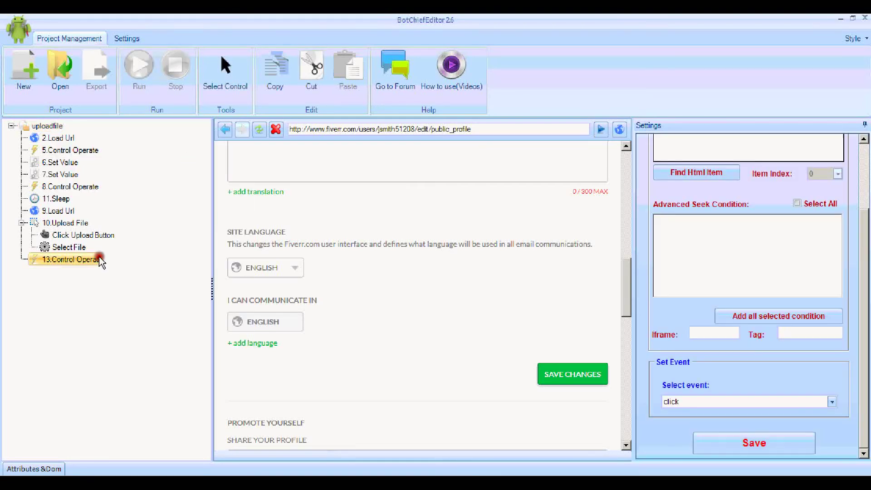
{"action": "left_click", "coordinate": [225, 88]}
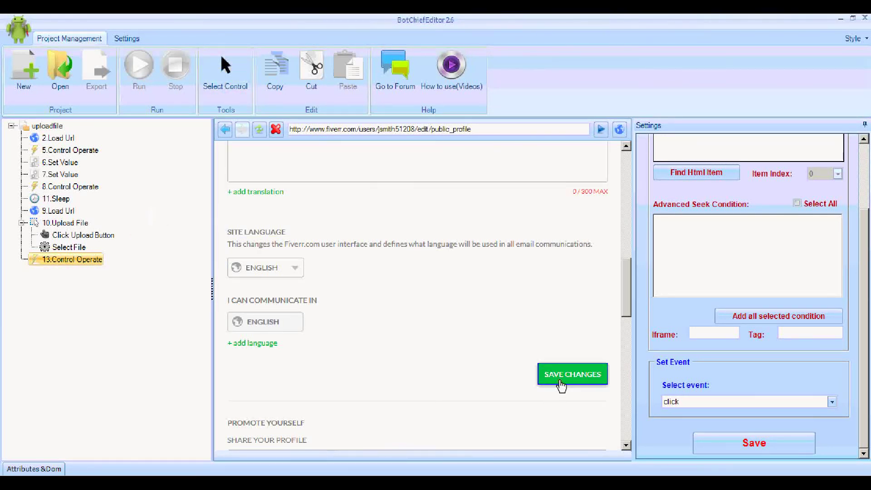
{"action": "left_click", "coordinate": [711, 185]}
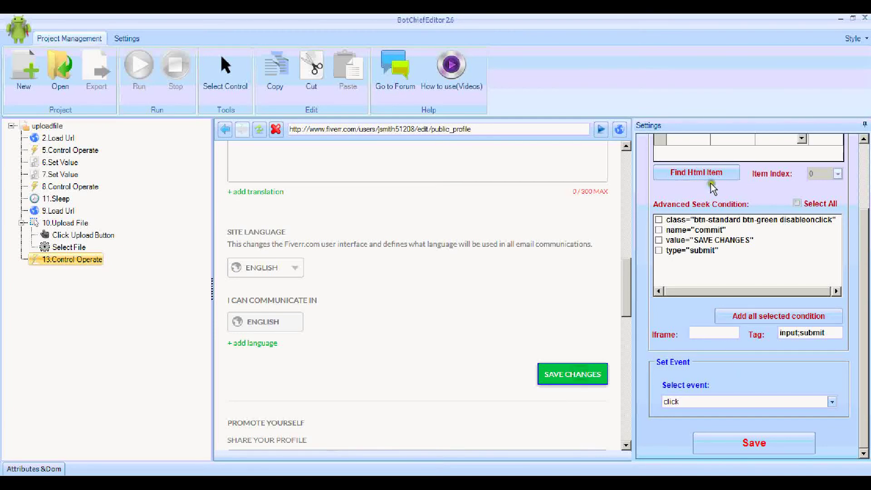
{"action": "left_click", "coordinate": [709, 176]}
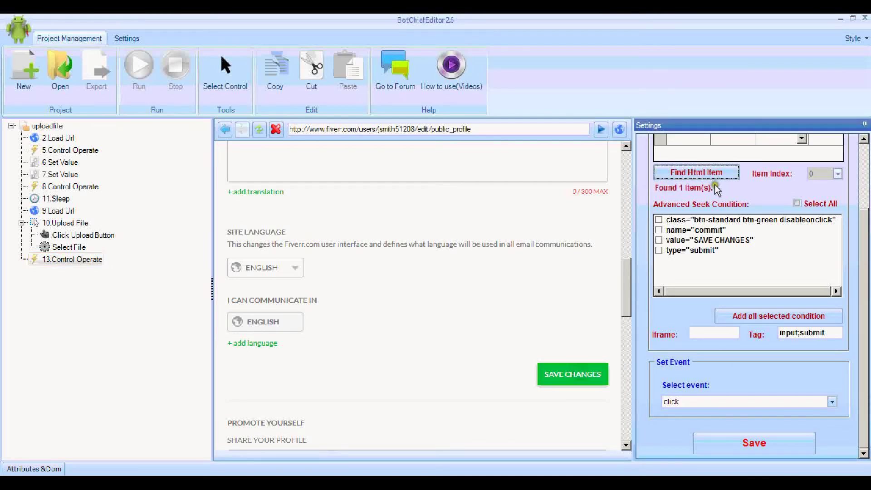
{"action": "left_click", "coordinate": [753, 442]}
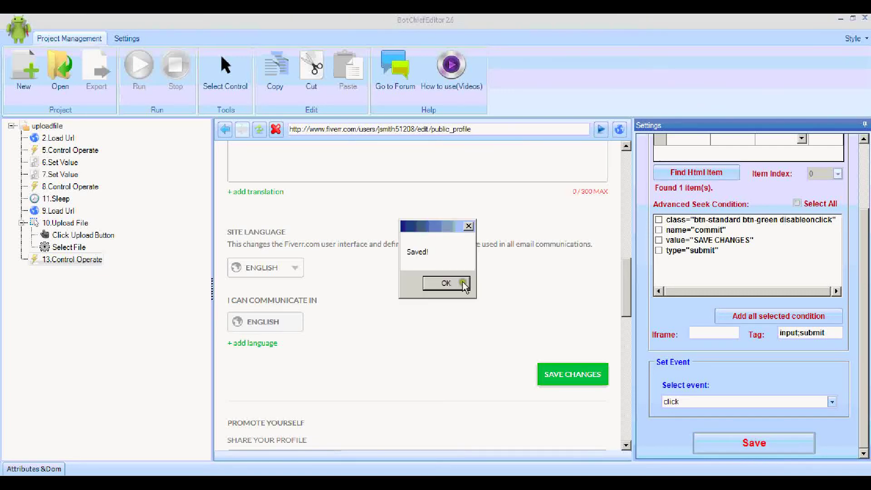
{"action": "left_click", "coordinate": [463, 284]}
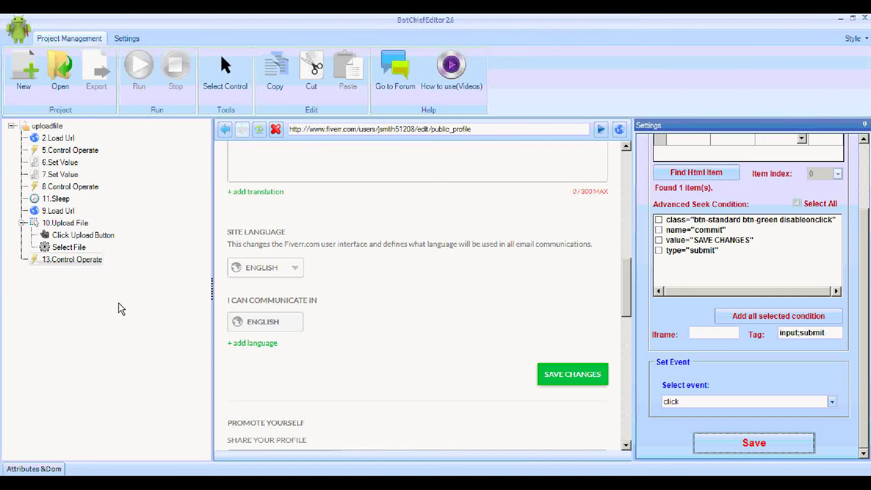
Step: Append a 14.Sleep step to uploadfile, replace its 2000 ms sleep time with 10000, and save
{"action": "right_click", "coordinate": [58, 128]}
{"action": "mouse_move", "coordinate": [84, 134]}
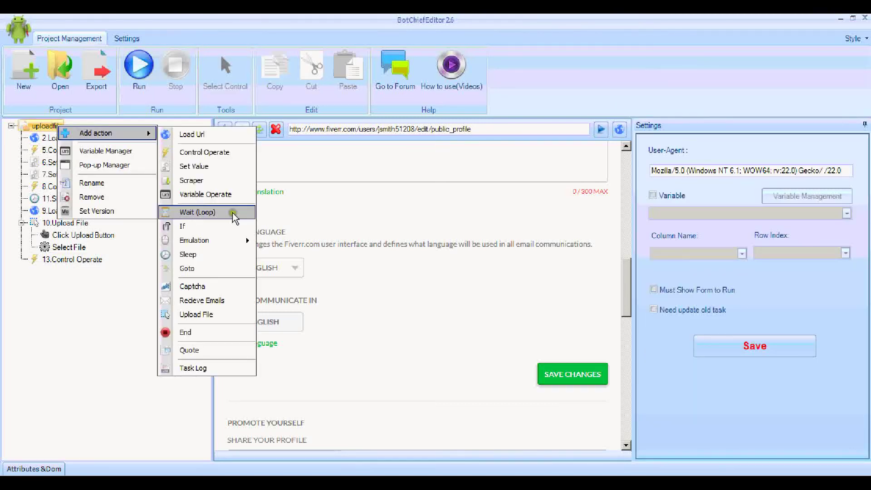
{"action": "left_click", "coordinate": [225, 257]}
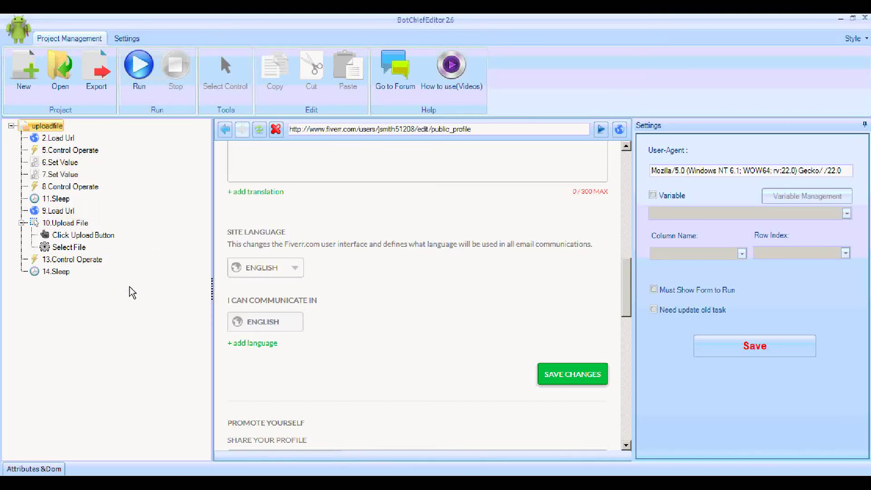
{"action": "left_click", "coordinate": [57, 271]}
{"action": "left_click_drag", "start_coordinate": [812, 154], "coordinate": [774, 151]}
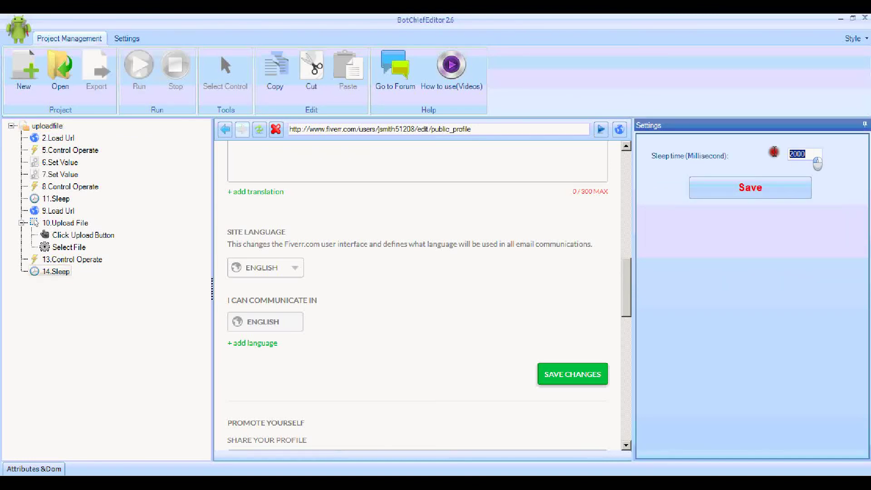
{"action": "type", "text": "1000"}
{"action": "left_click", "coordinate": [720, 191]}
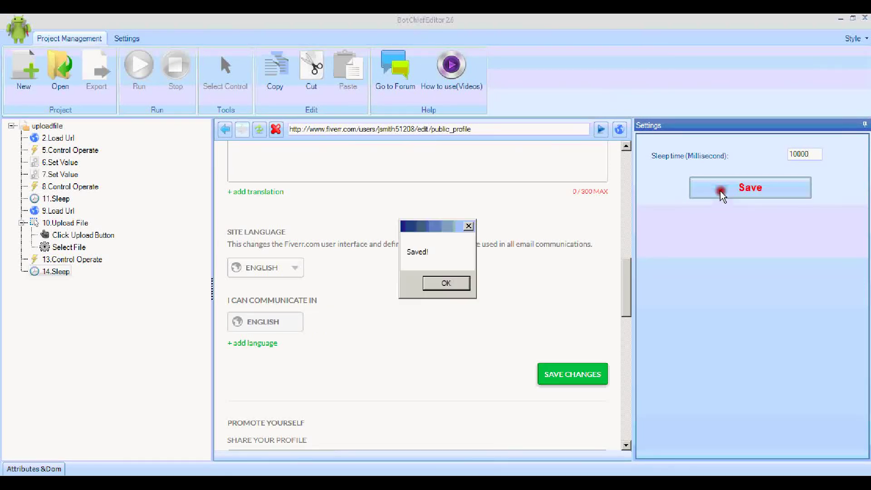
{"action": "left_click", "coordinate": [447, 284]}
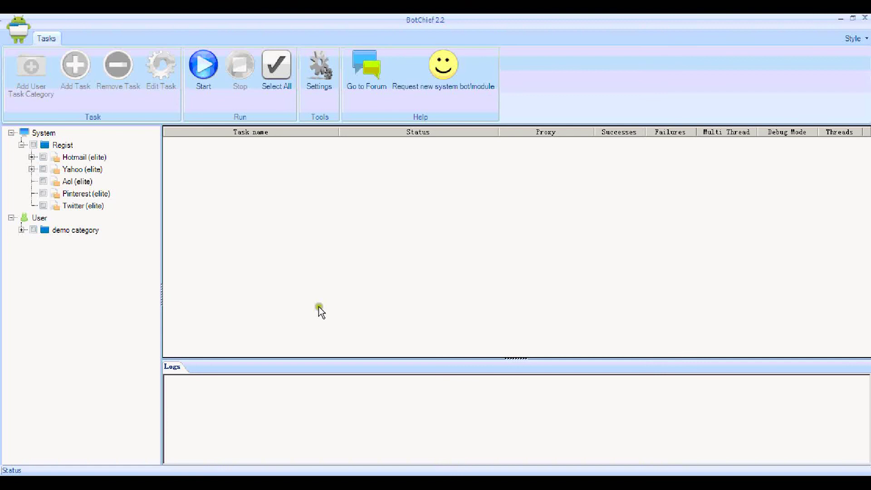
Step: Start a new task named fiverr in the demo category
{"action": "left_click", "coordinate": [87, 233]}
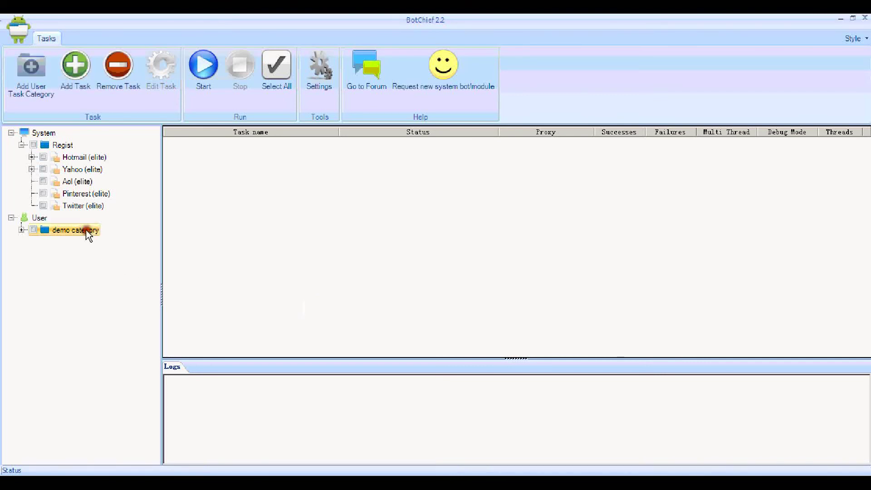
{"action": "left_click", "coordinate": [76, 91]}
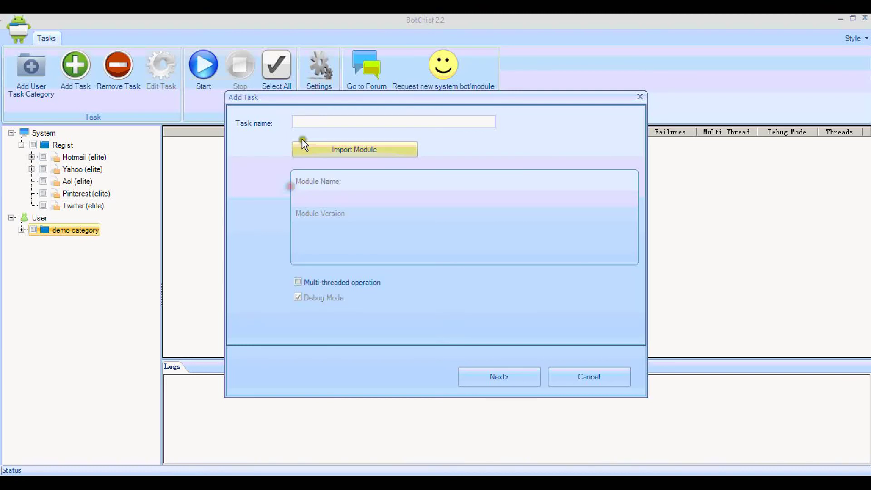
{"action": "left_click", "coordinate": [306, 122]}
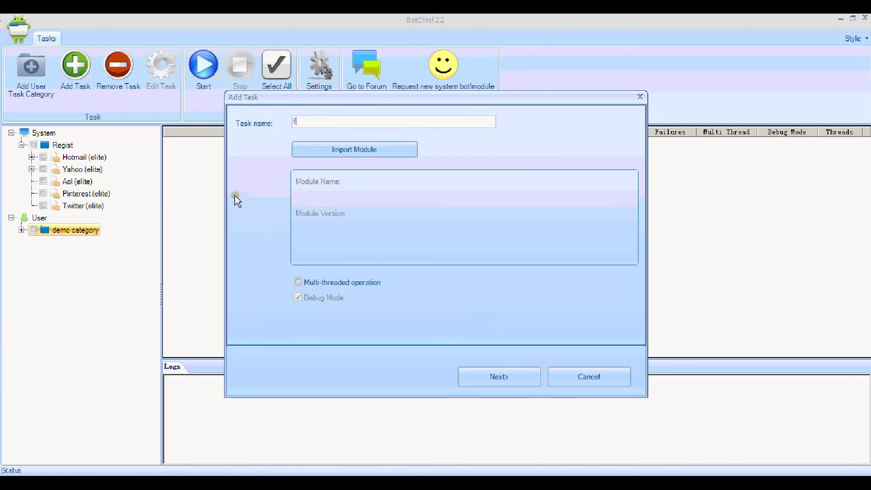
{"action": "type", "text": "iverr"}
Step: Import the uploadfile.dat module into the task and continue to variable setup
{"action": "left_click", "coordinate": [328, 151]}
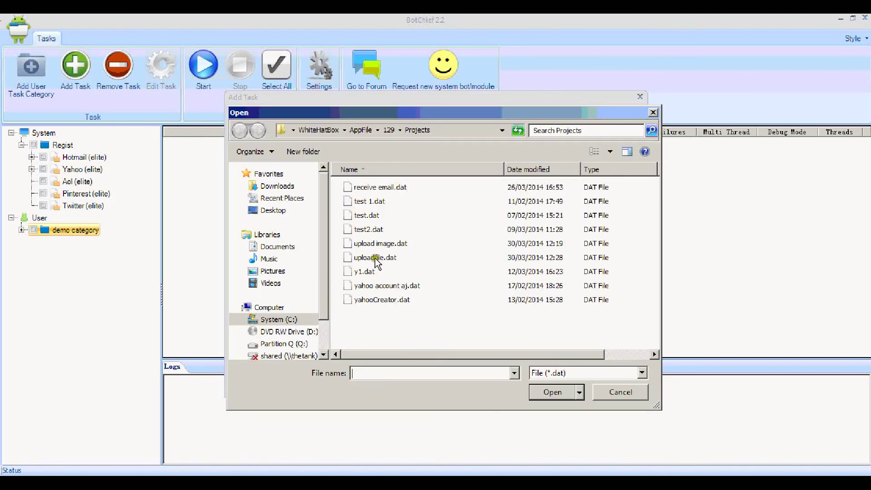
{"action": "left_click", "coordinate": [375, 258]}
{"action": "left_click", "coordinate": [551, 392]}
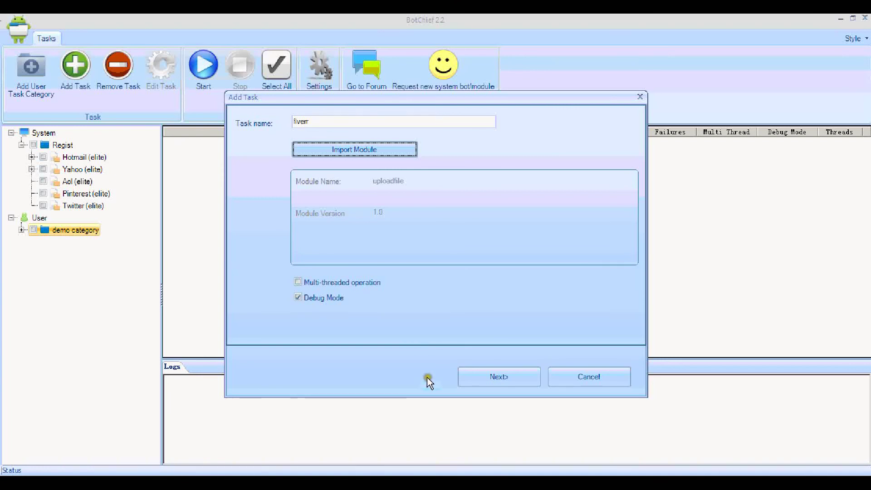
{"action": "left_click", "coordinate": [488, 380]}
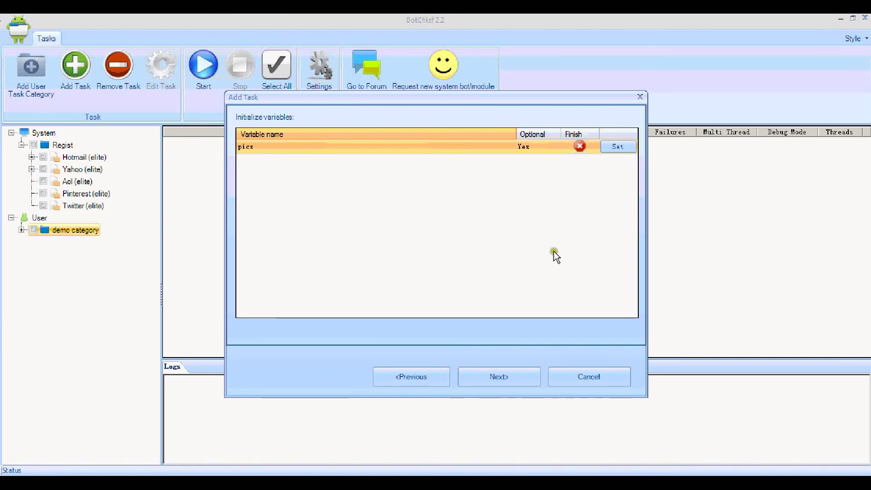
Step: Fill the pics variable with every file path in Q:\storage\botchiefimages and save it
{"action": "left_click", "coordinate": [618, 147]}
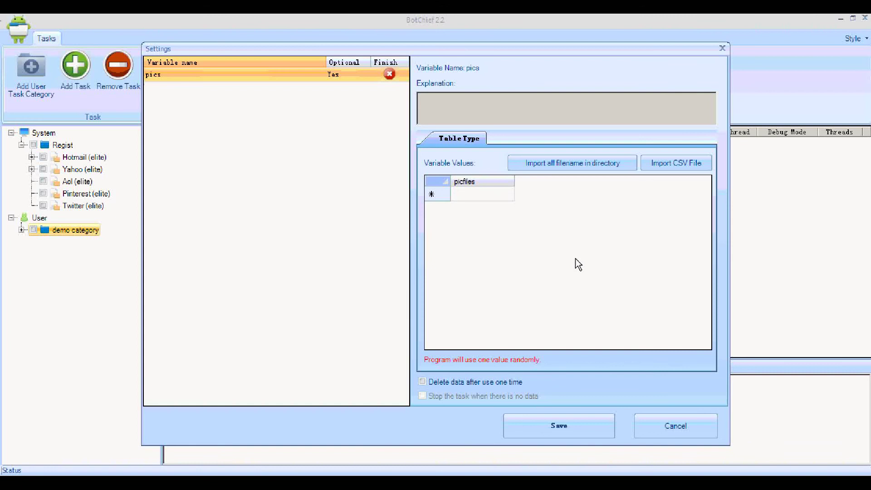
{"action": "left_click", "coordinate": [491, 195]}
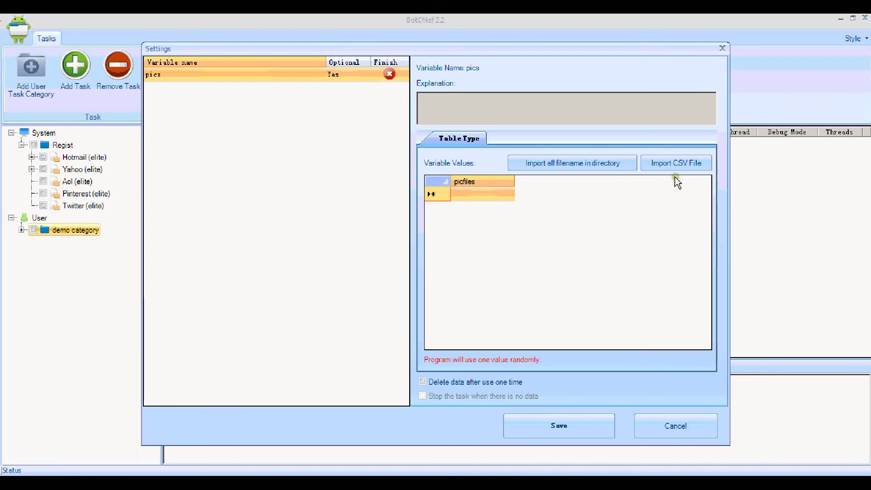
{"action": "left_click", "coordinate": [600, 165]}
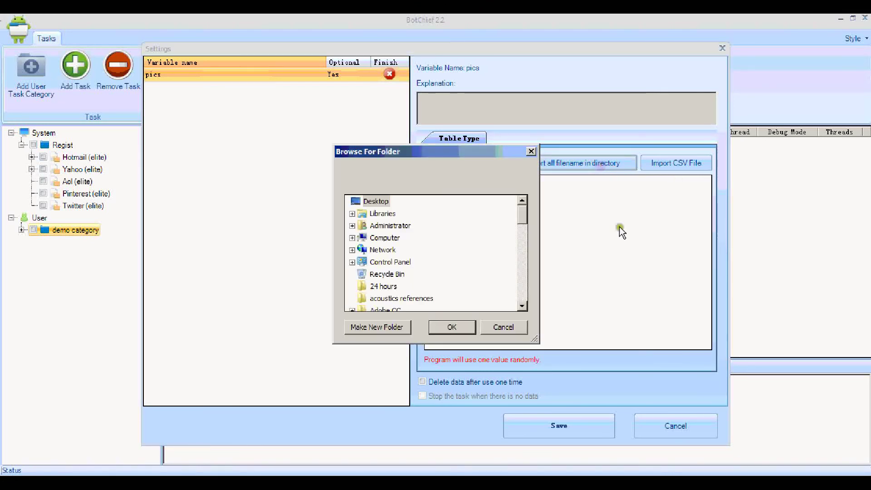
{"action": "left_click", "coordinate": [351, 237]}
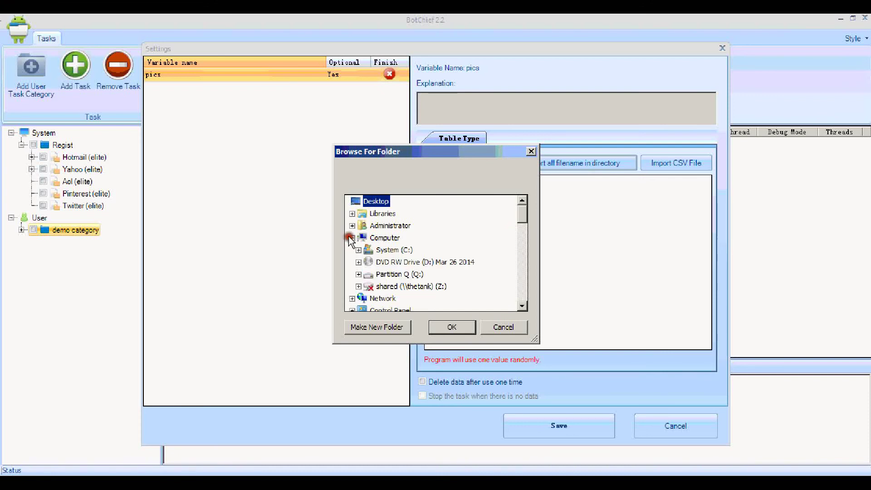
{"action": "left_click", "coordinate": [358, 275]}
{"action": "left_click", "coordinate": [364, 286]}
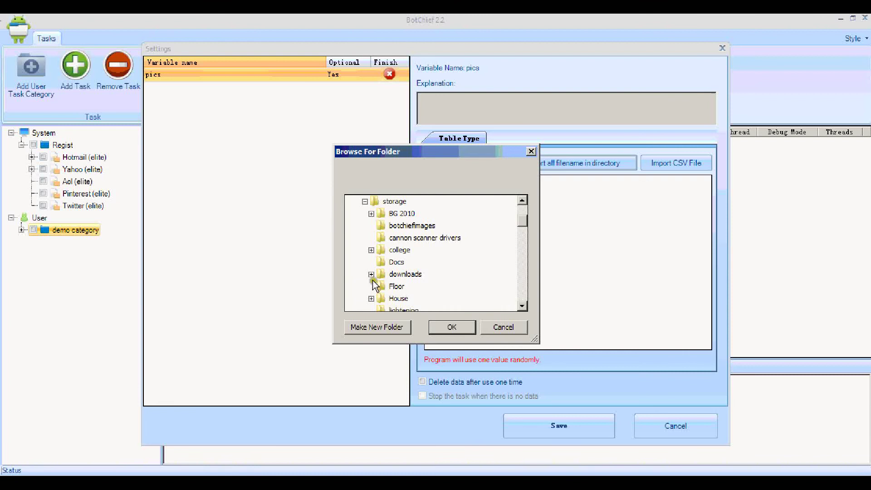
{"action": "left_click", "coordinate": [411, 226]}
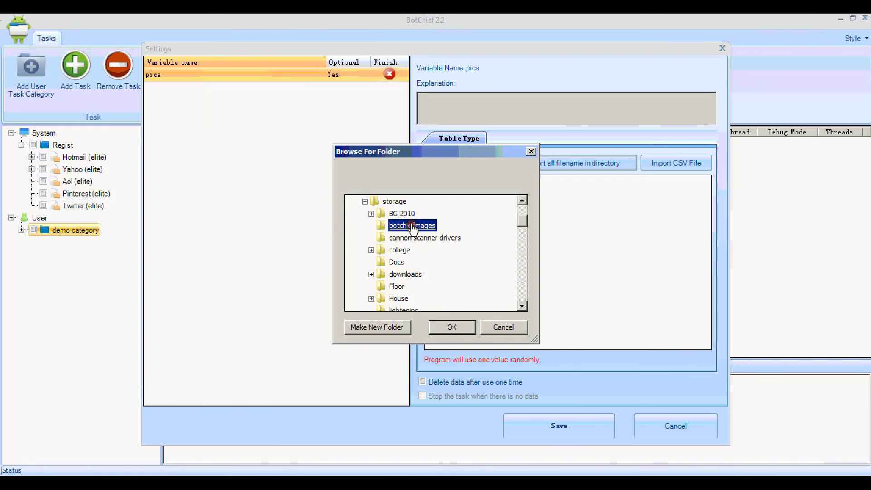
{"action": "left_click", "coordinate": [454, 326]}
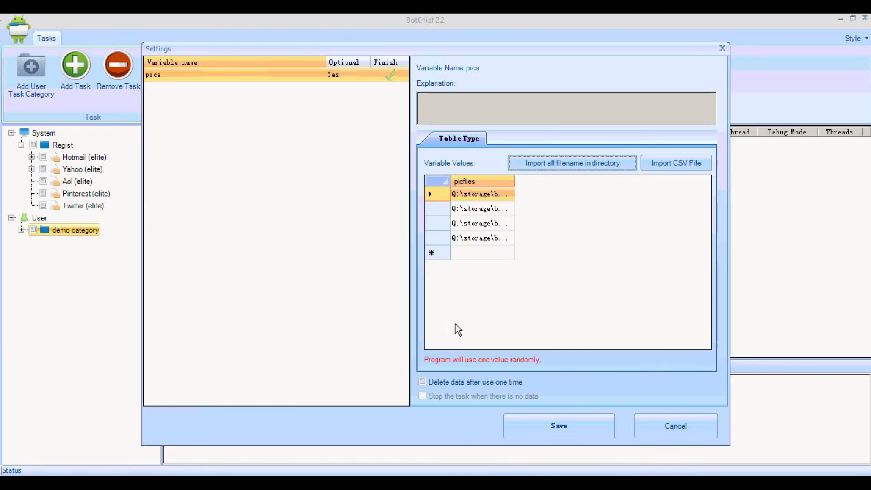
{"action": "left_click", "coordinate": [552, 425]}
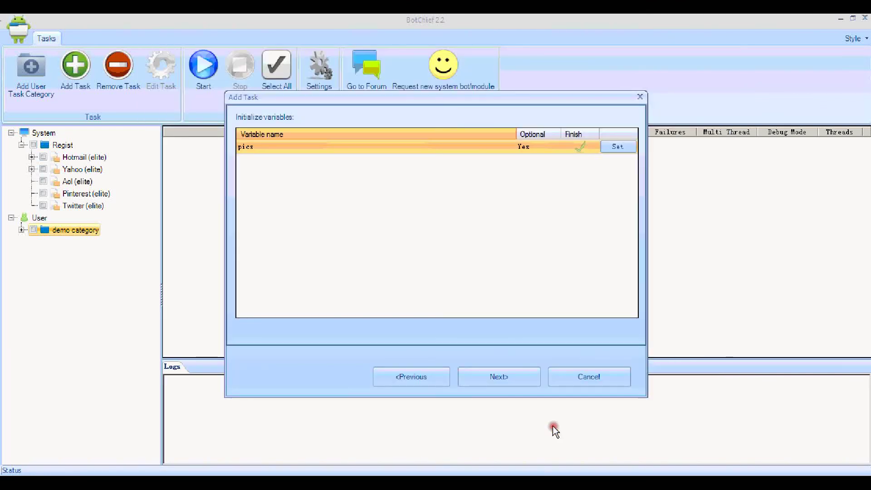
Step: Finish the remaining wizard pages to create the fiverr task without a proxy
{"action": "left_click", "coordinate": [521, 379]}
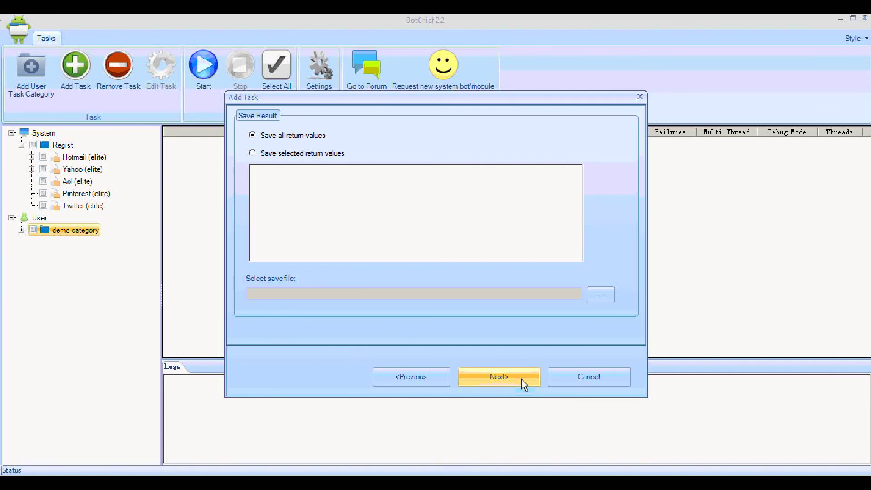
{"action": "left_click", "coordinate": [521, 379]}
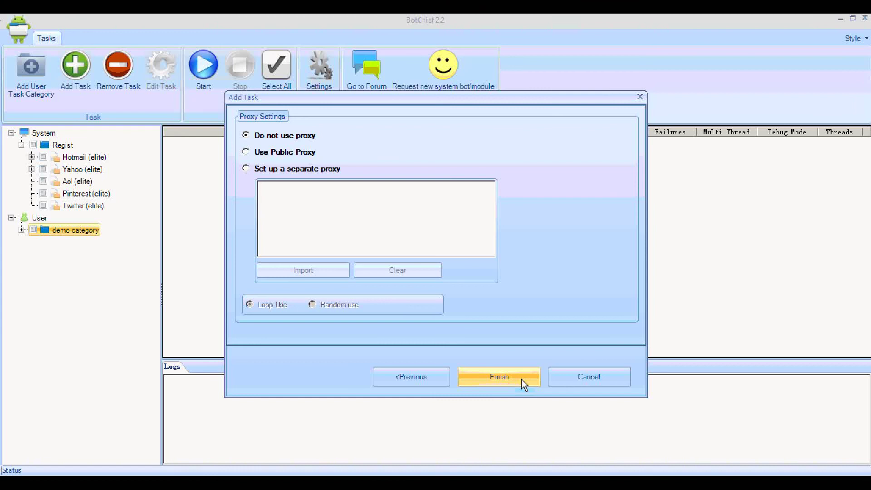
{"action": "left_click", "coordinate": [521, 379]}
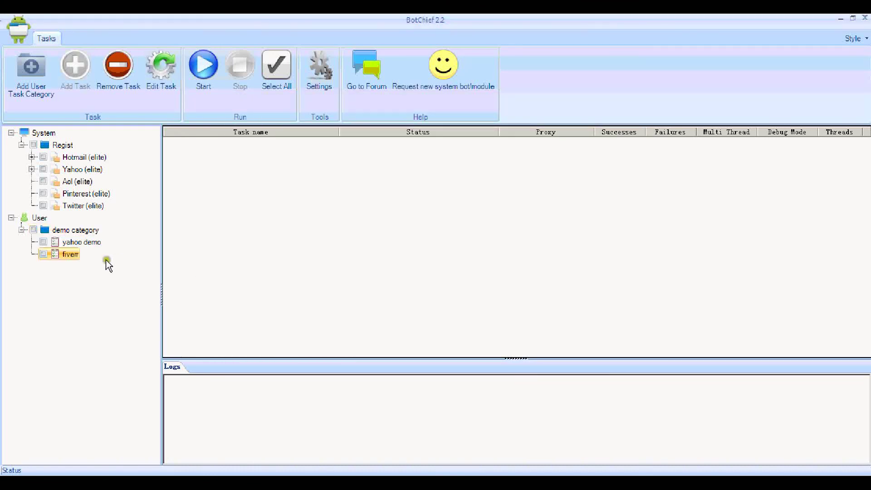
Step: Tick the fiverr task and start it with Run Times left at 1
{"action": "left_click", "coordinate": [43, 254]}
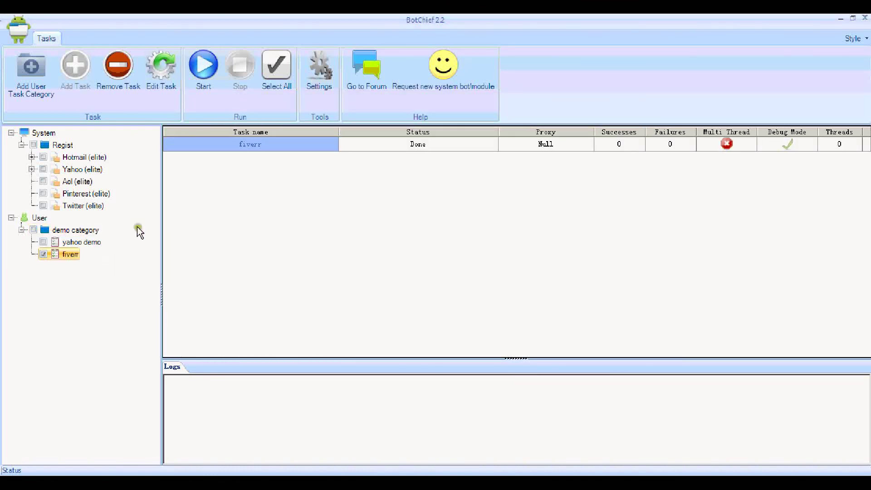
{"action": "left_click", "coordinate": [208, 93]}
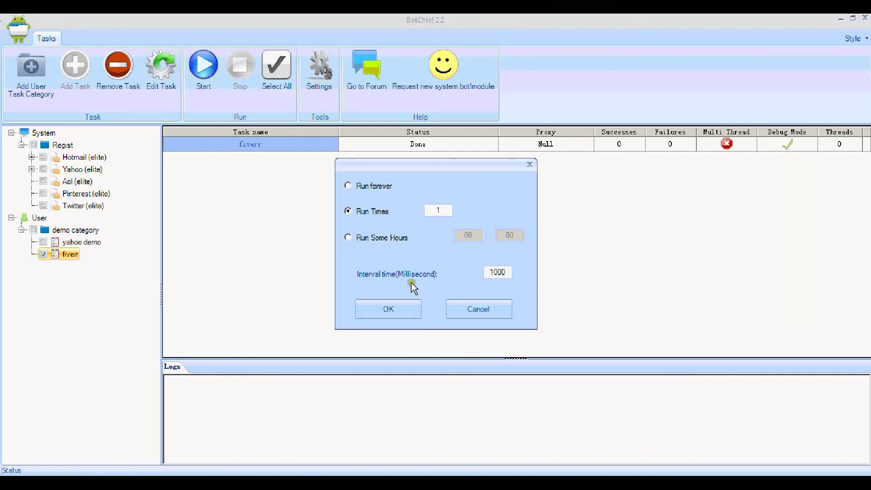
{"action": "left_click", "coordinate": [408, 311]}
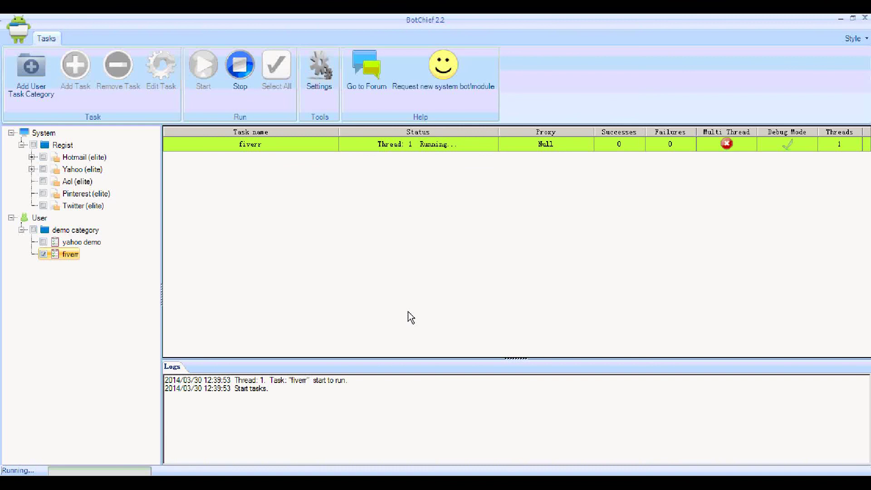